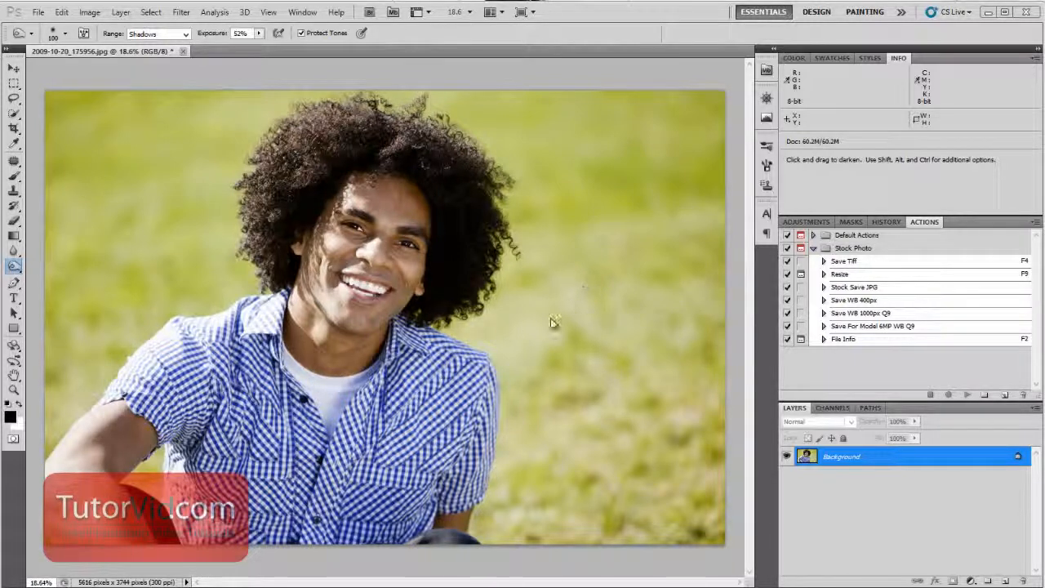
key("alt+Tab")
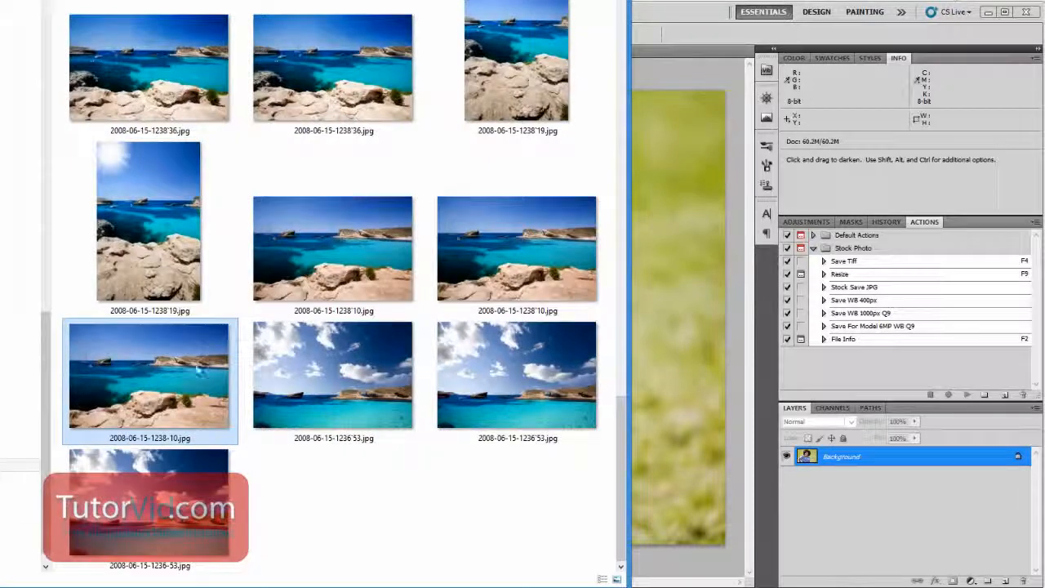
left_click(979, 165)
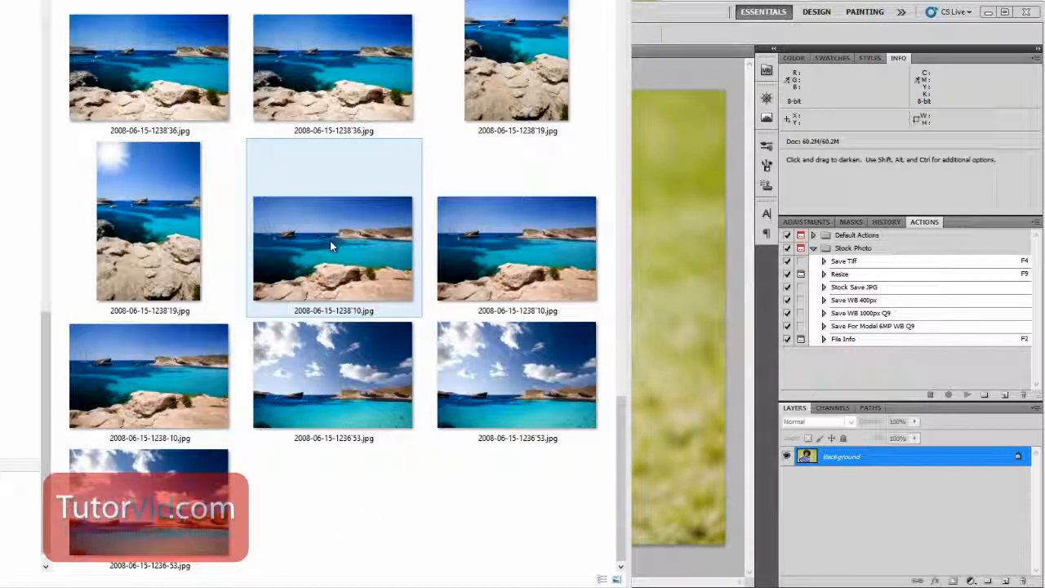
left_click_drag(321, 235, 669, 244)
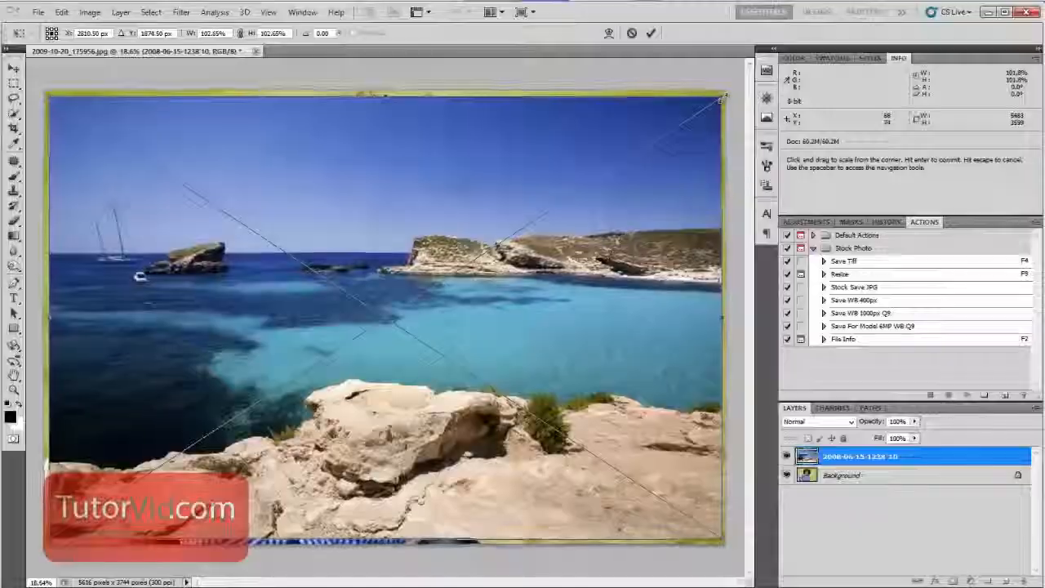
left_click_drag(612, 152, 637, 134)
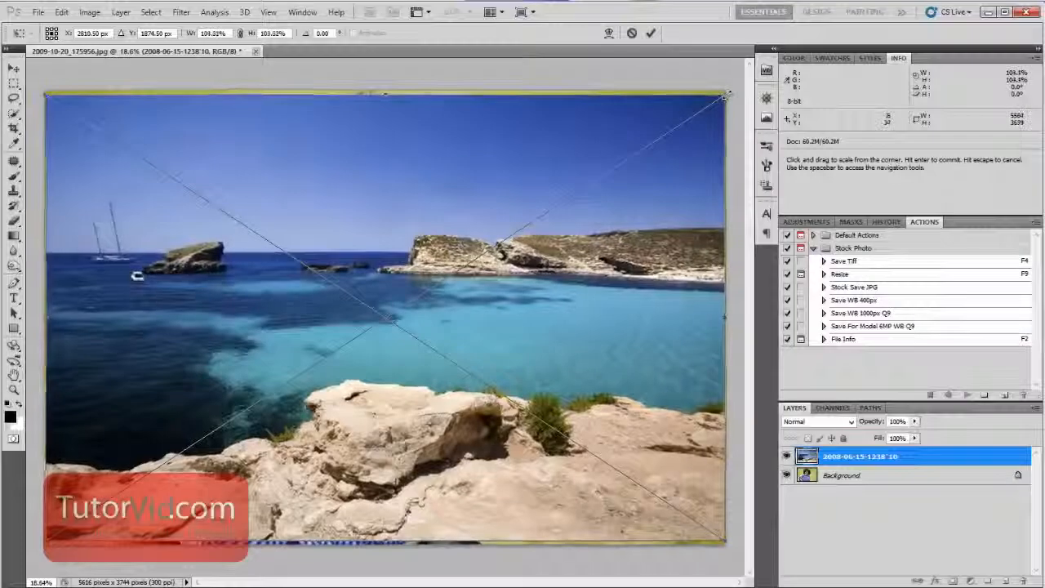
left_click_drag(725, 97, 735, 88)
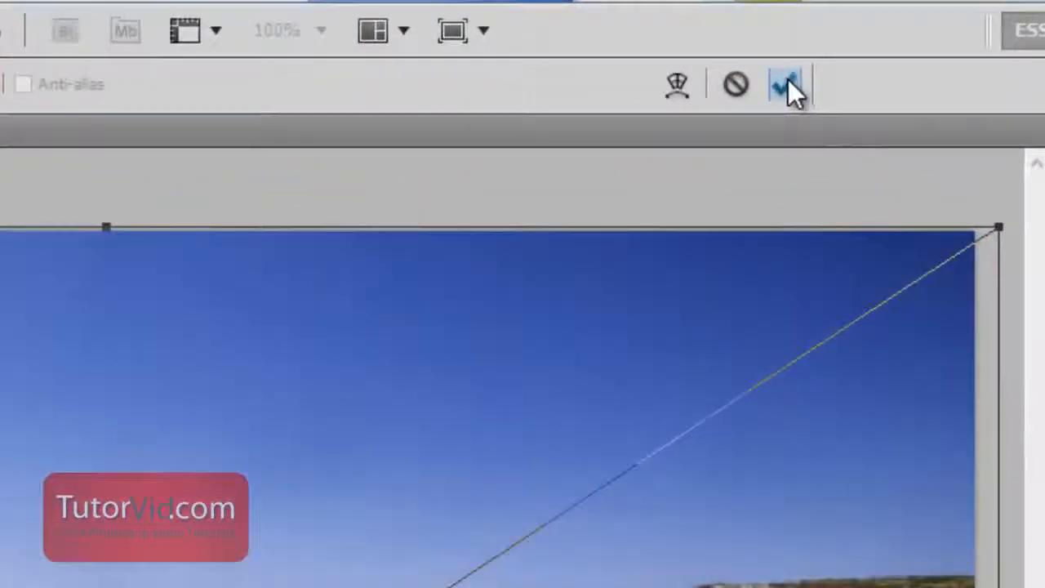
left_click(653, 34)
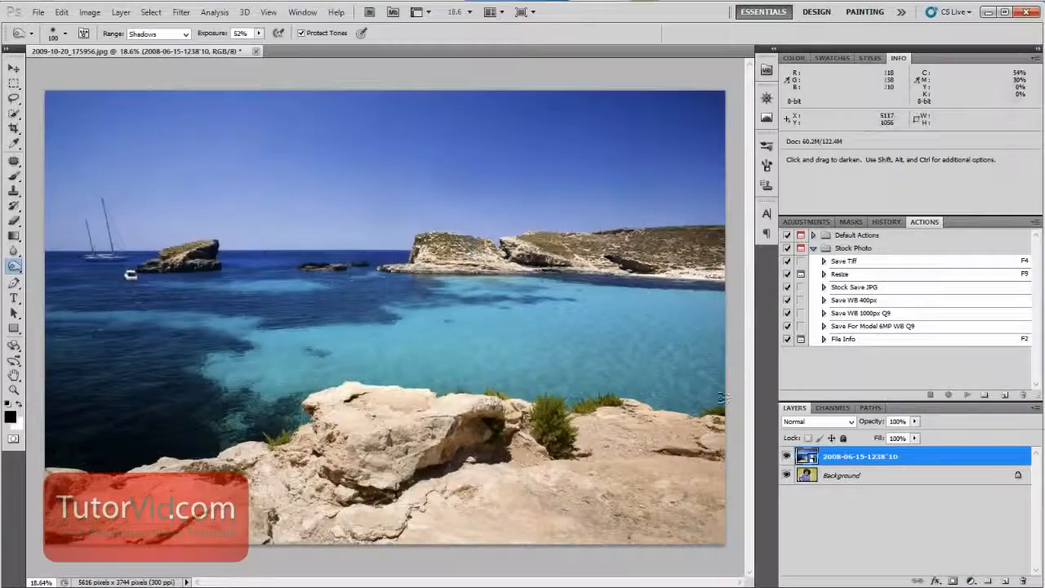
- Unlock the Background layer and move it above the coastal photo layer
left_click(836, 480)
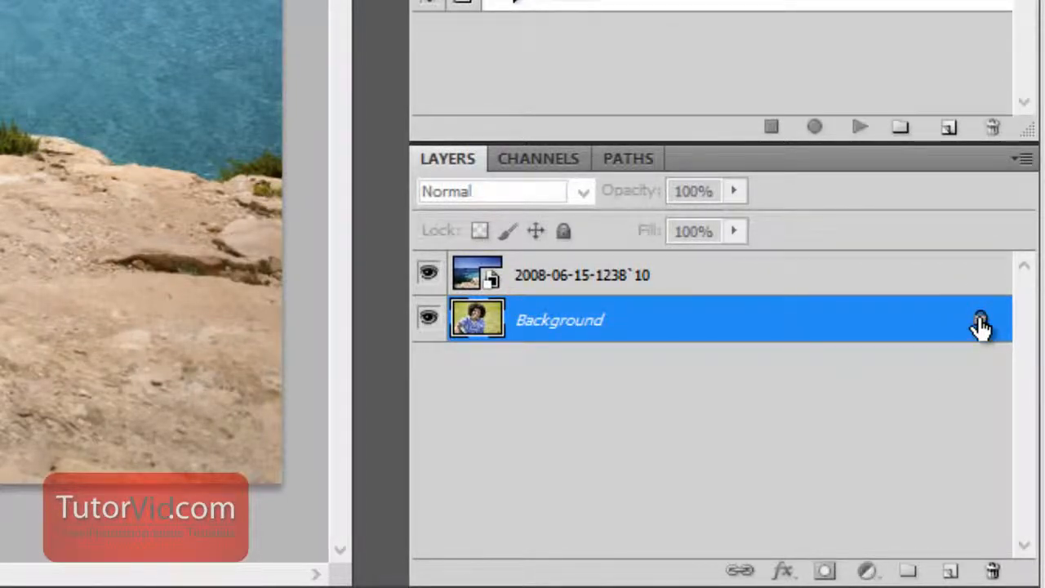
left_click_drag(981, 326, 992, 569)
left_click_drag(557, 326, 600, 269)
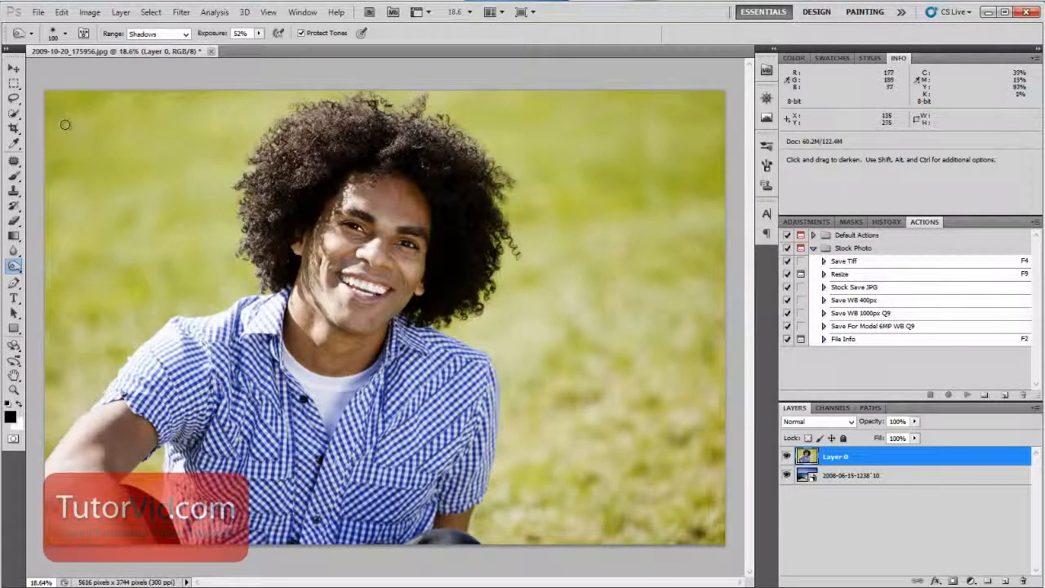
- Select the grass background on both sides of the man with the Quick Selection tool
key("w")
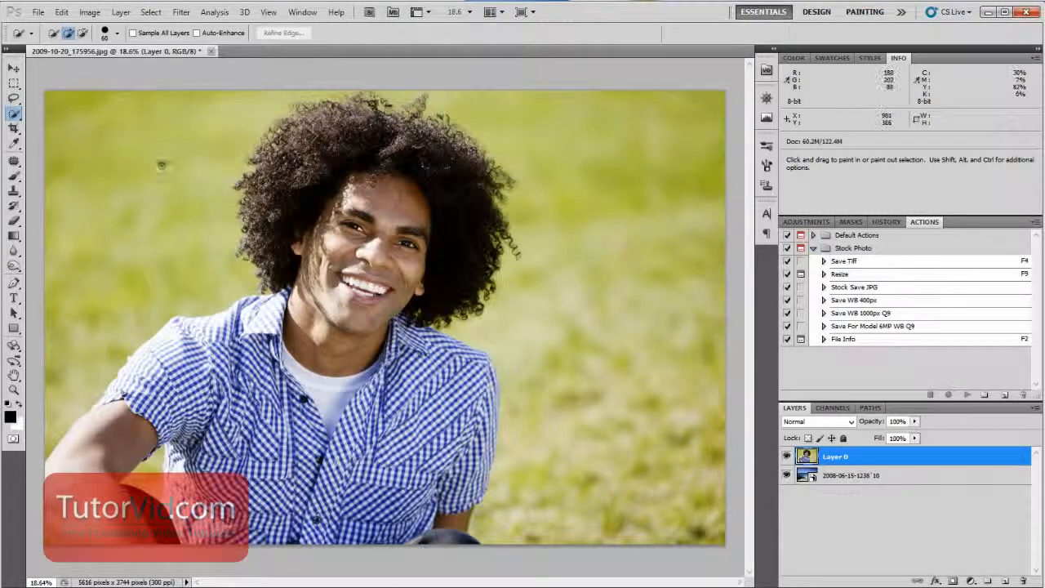
mouse_move(152, 158)
left_mouse_down()
mouse_move(135, 229)
mouse_move(106, 269)
left_mouse_up()
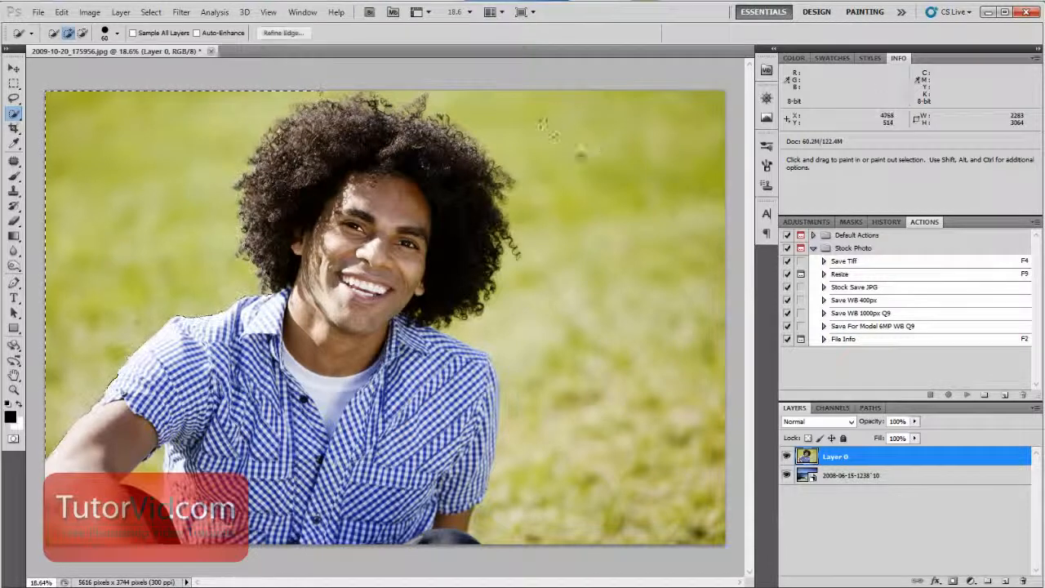
mouse_move(582, 153)
left_mouse_down()
mouse_move(606, 260)
mouse_move(601, 326)
left_mouse_up()
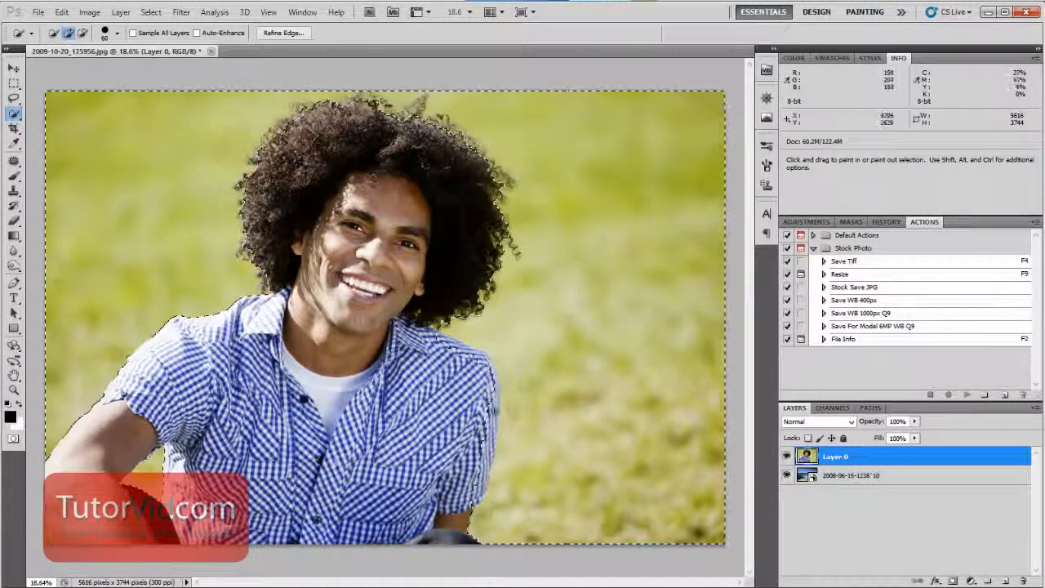
- Subtract the wrongly included shirt sleeve and shoulder from the background selection with the Quick Selection tool
key("ctrl+space")
mouse_move(474, 437)
left_mouse_down()
mouse_move(538, 438)
mouse_move(471, 312)
left_mouse_up()
key("space")
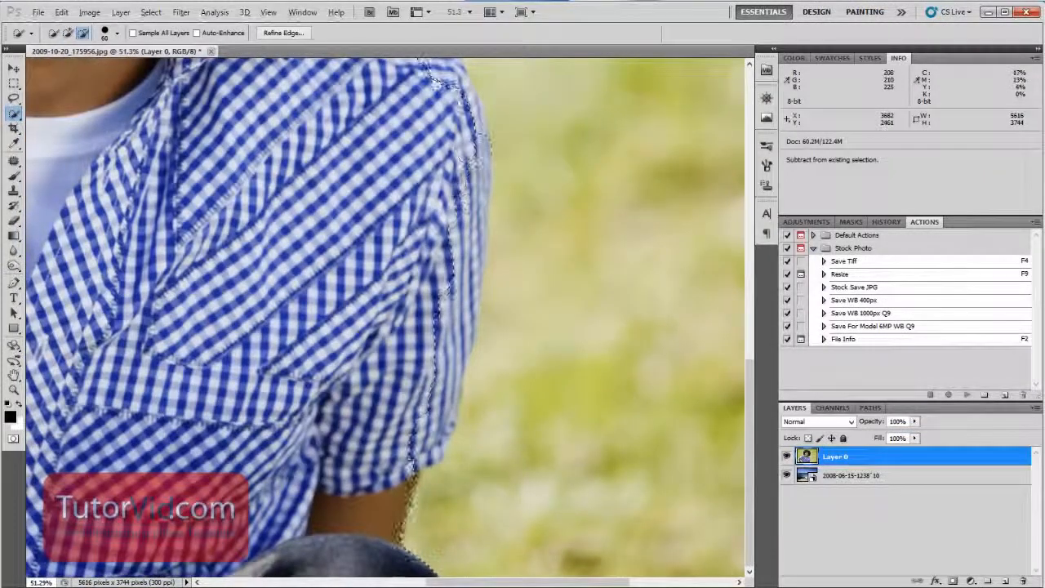
left_click_drag(459, 183, 447, 255)
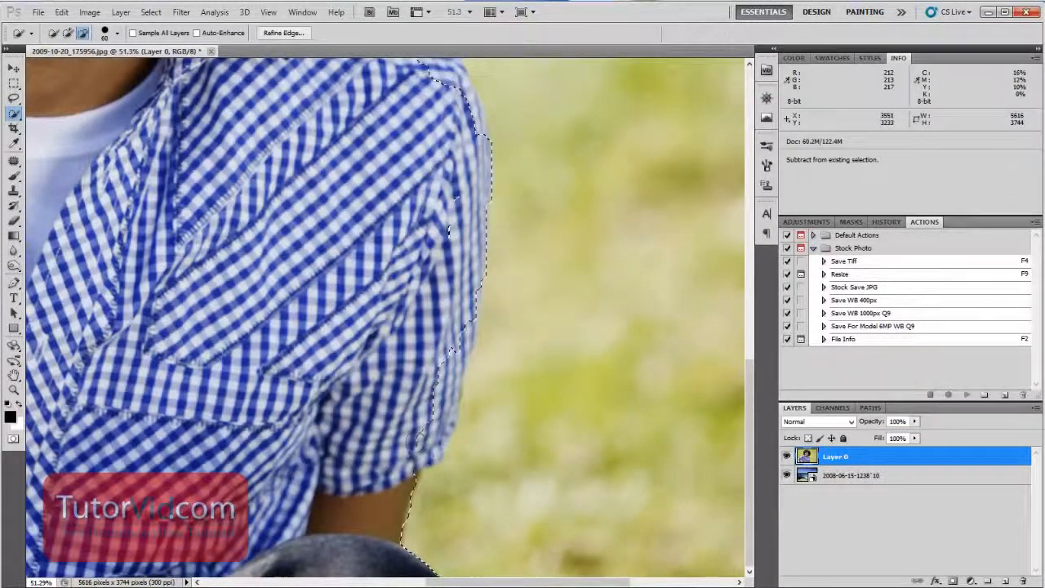
left_click_drag(415, 441, 431, 400)
key("space")
left_click_drag(418, 355, 440, 538)
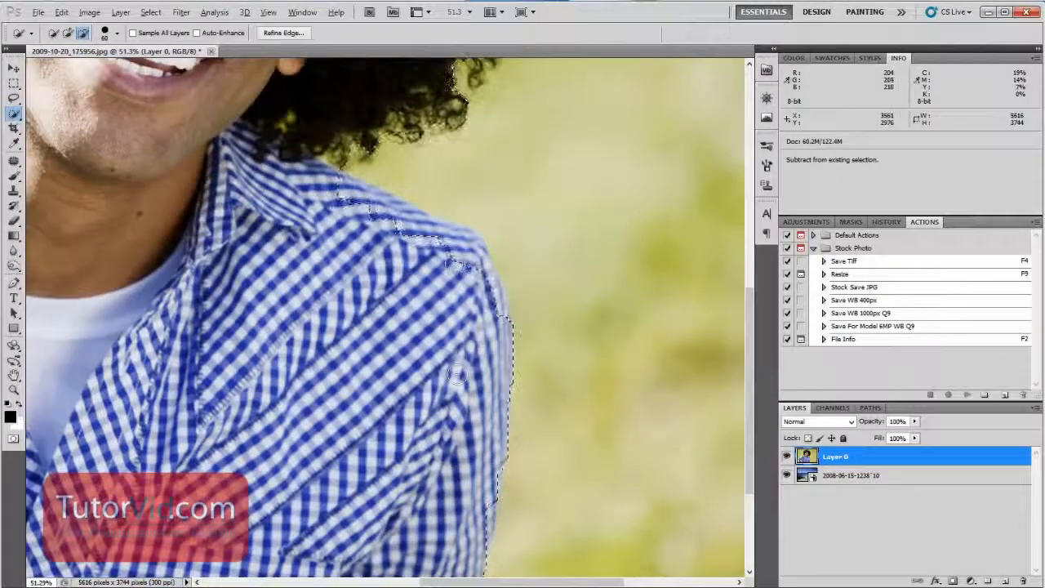
key("alt")
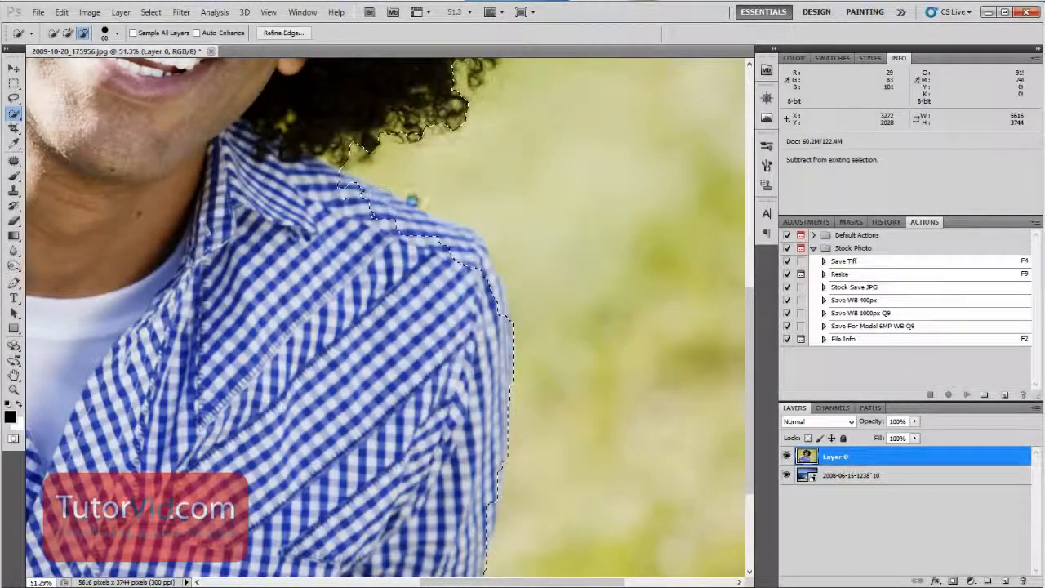
- Examine the selection outline around the hair, the shoulders and the outstretched arm
key("ctrl+0")
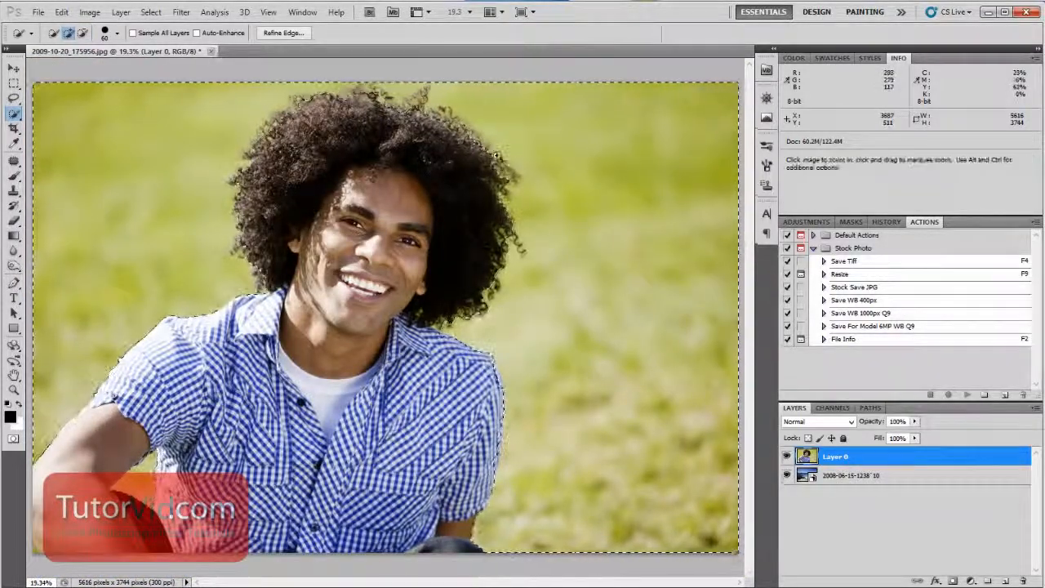
scroll(494, 147, "up", 5)
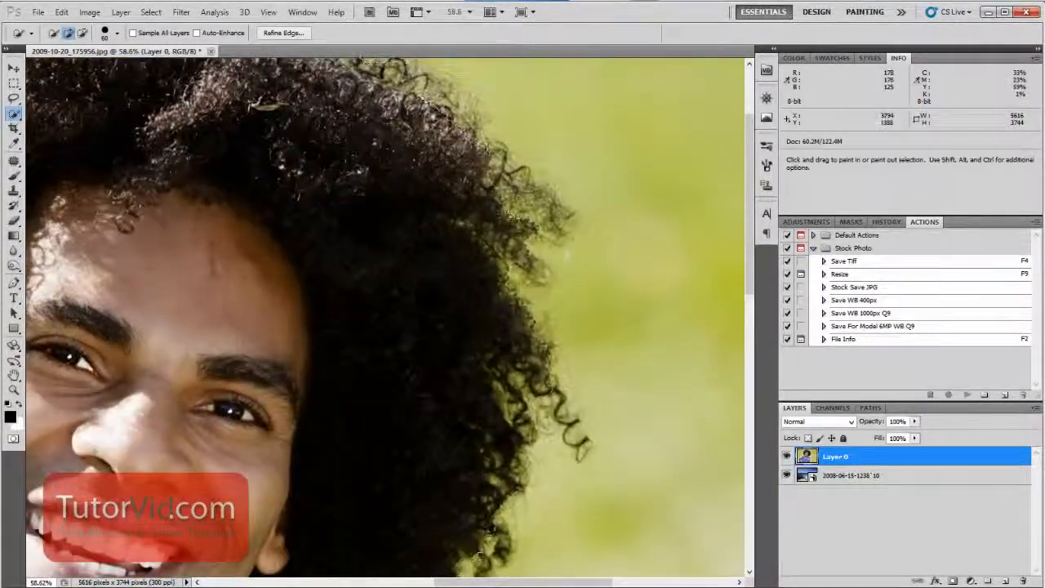
key("space")
left_click_drag(343, 132, 700, 399)
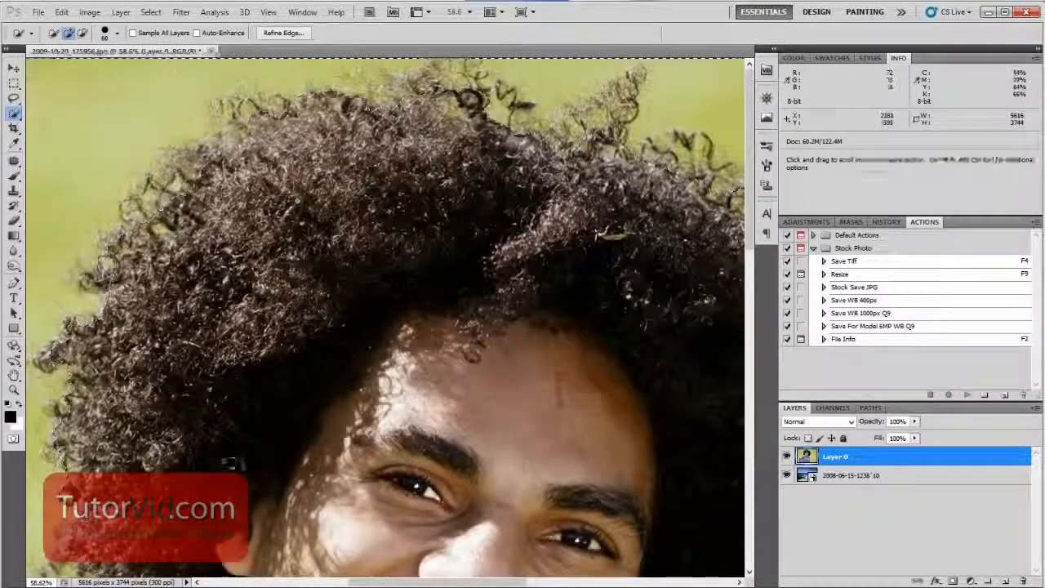
left_click_drag(231, 465, 424, 205)
left_click_drag(308, 171, 394, 89)
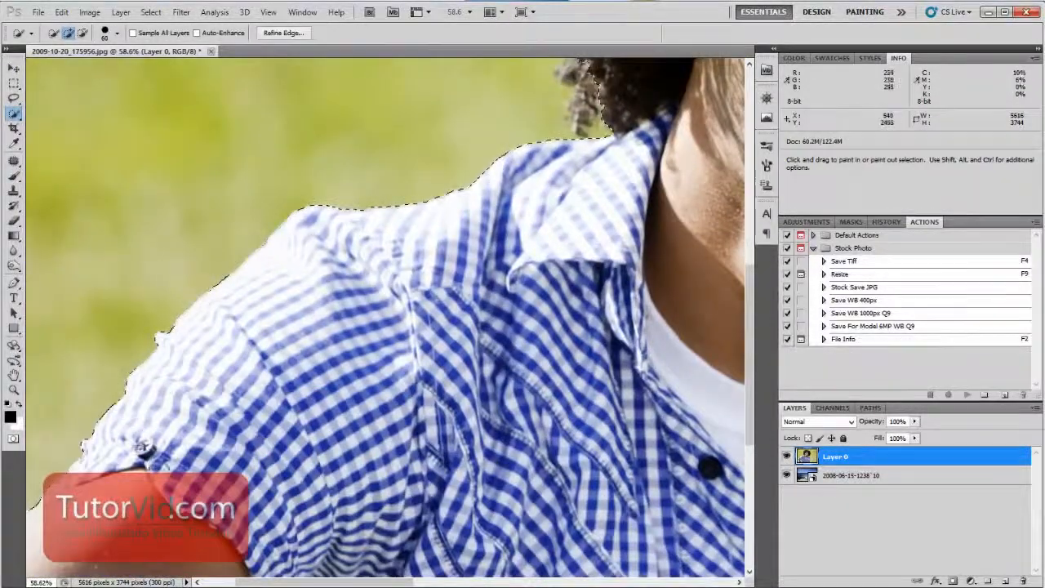
key("ctrl+0")
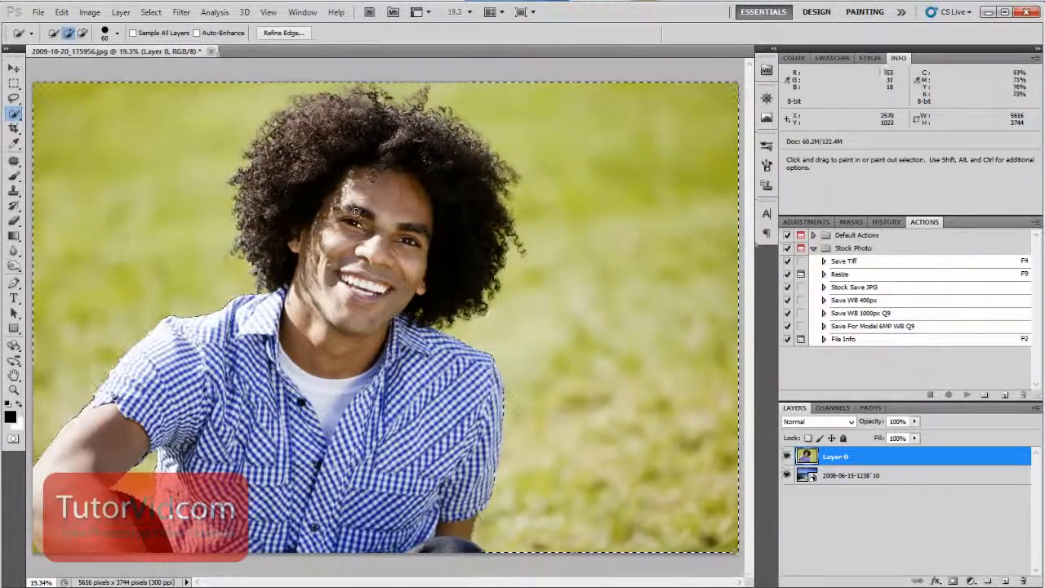
- Invert the selection so that the man is selected instead of the background
left_click_drag(354, 192, 383, 382)
key("ctrl+shift+i")
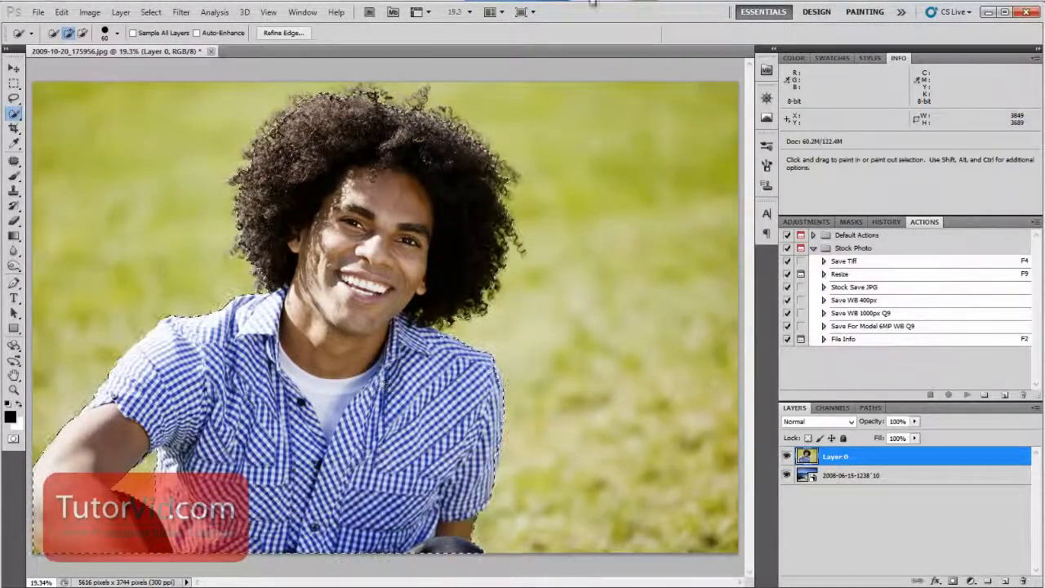
right_click(366, 183)
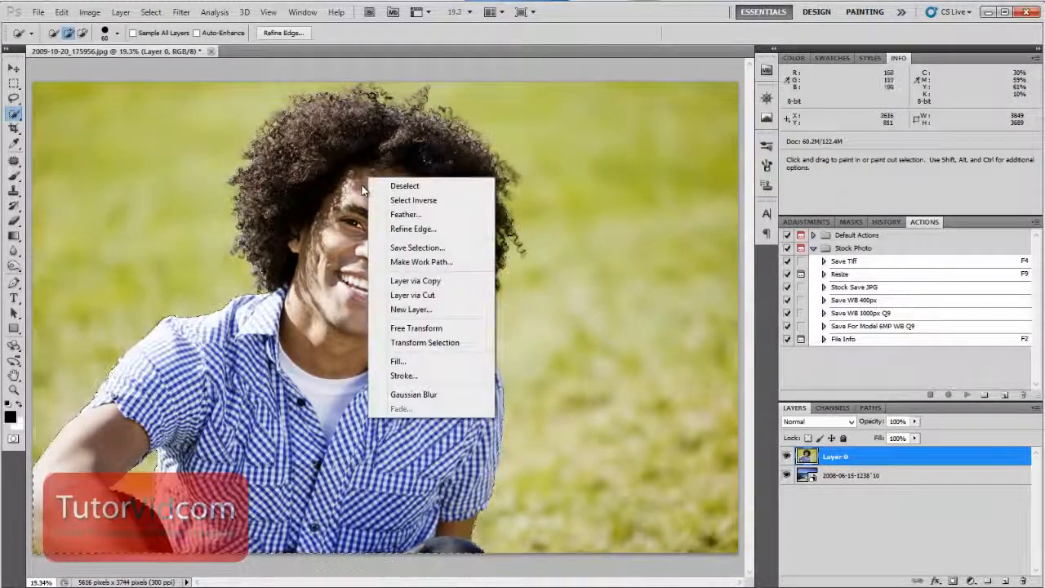
left_click(416, 204)
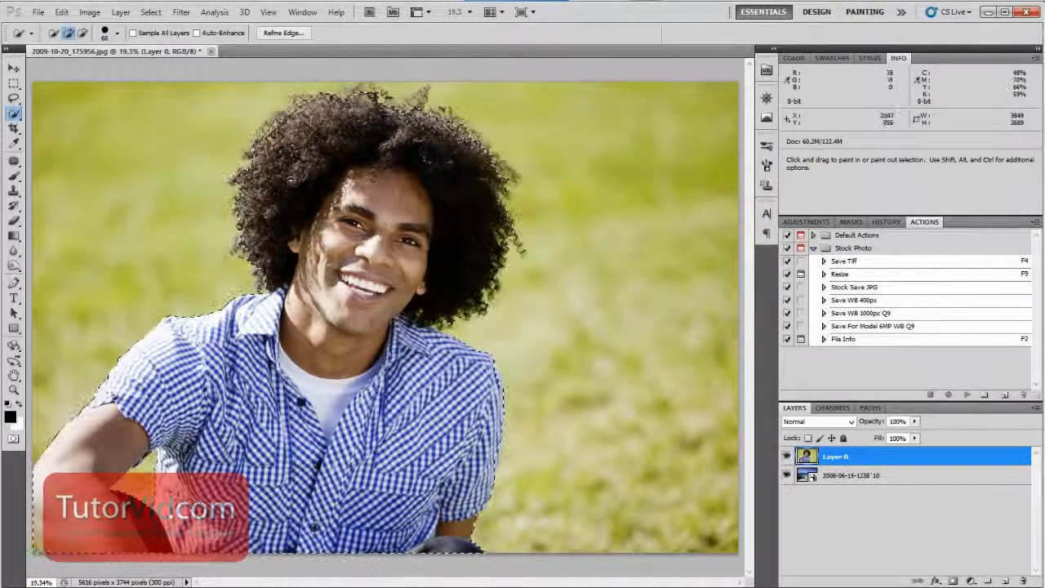
- Open Refine Edge for the selection and preview it with the On White view mode
right_click(350, 200)
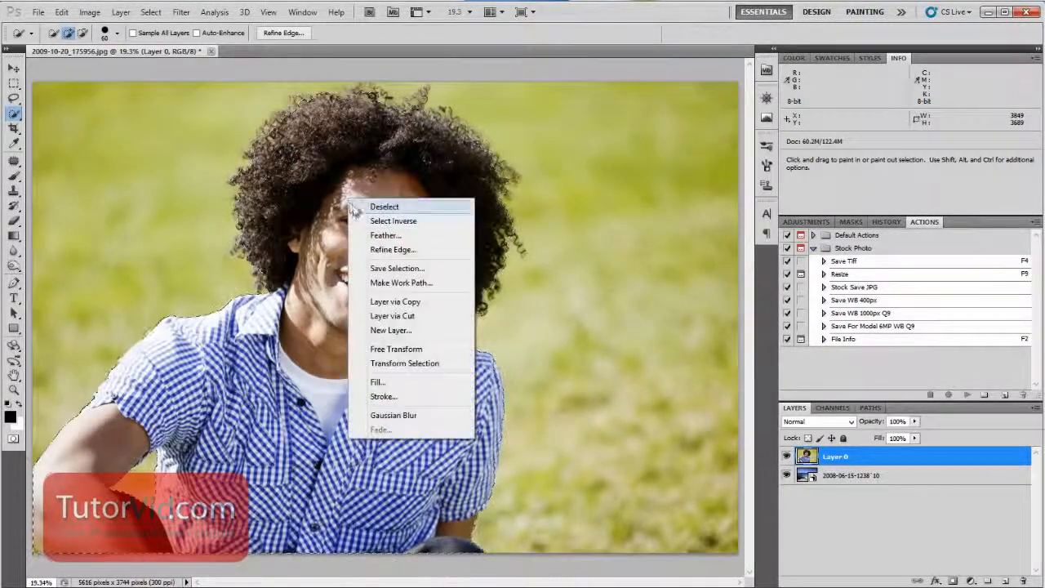
left_click(147, 12)
left_click(151, 12)
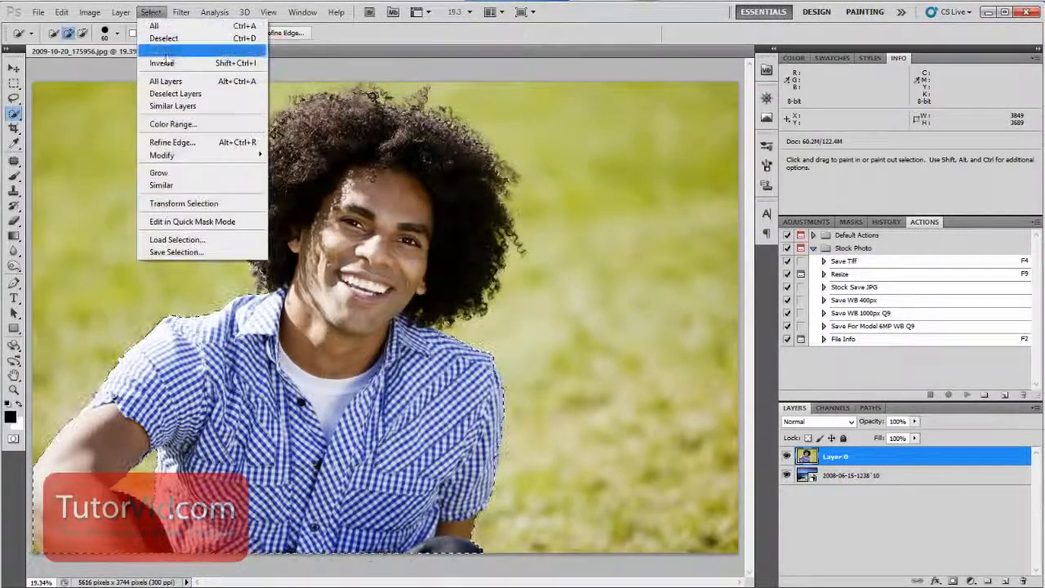
left_click(208, 145)
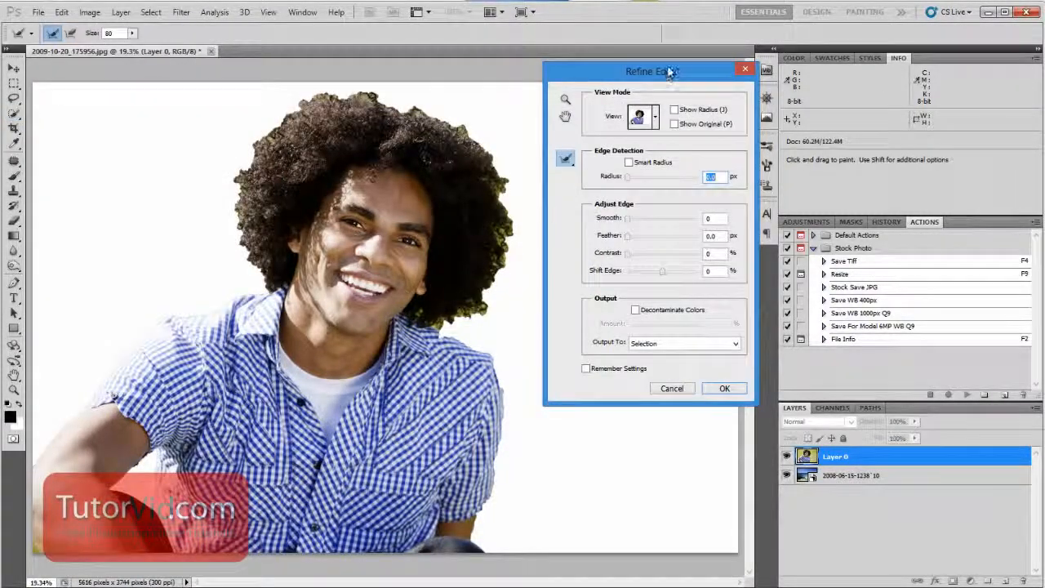
left_click_drag(669, 72, 666, 91)
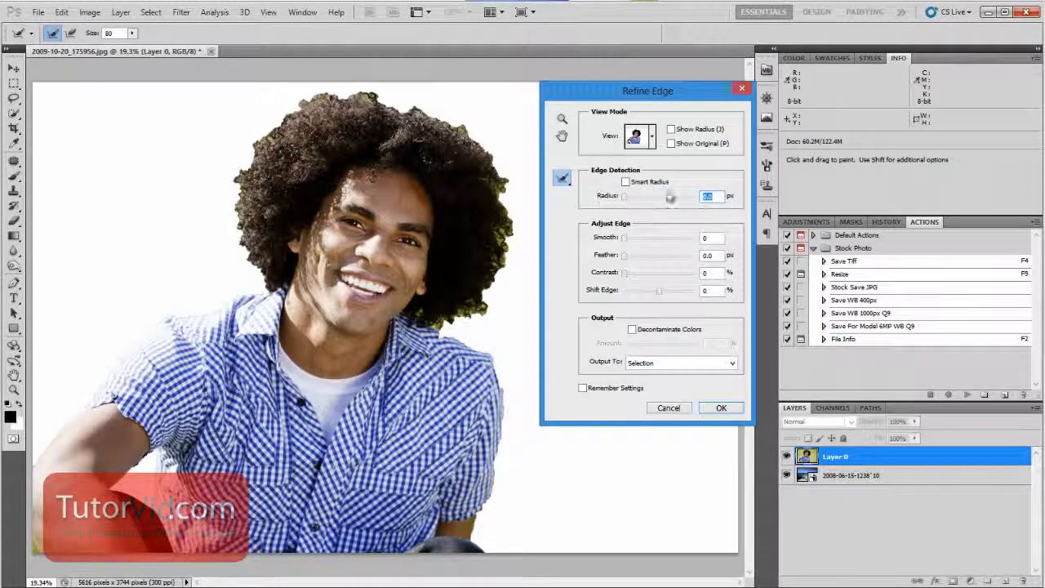
left_click(653, 139)
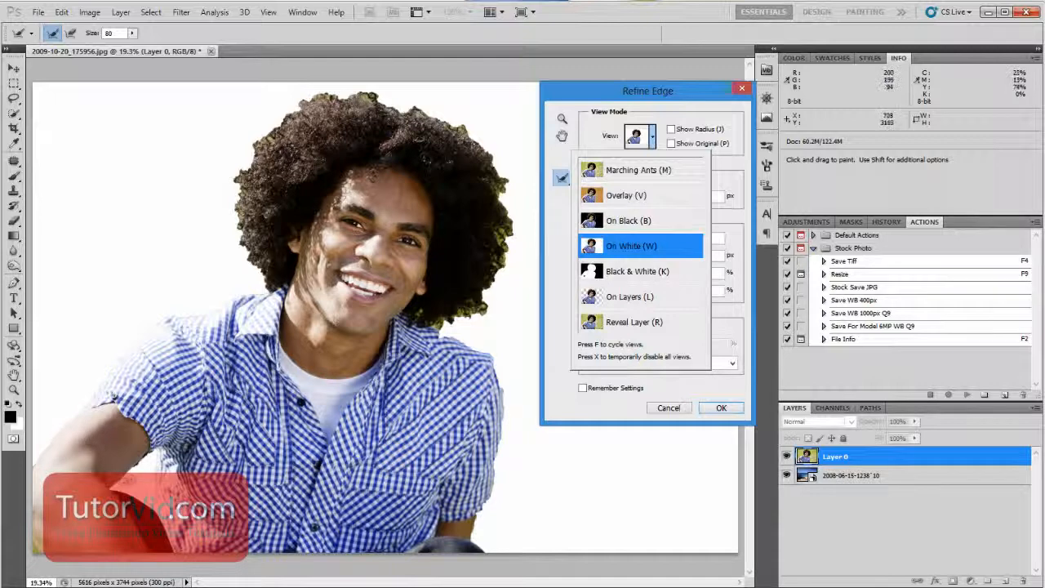
left_click(633, 246)
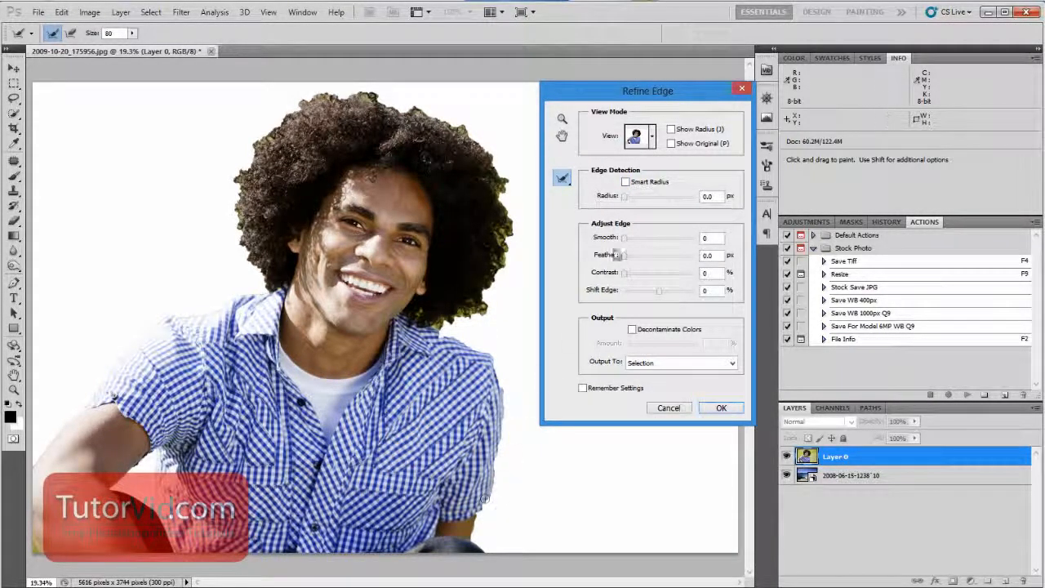
- Set the Smooth value in Refine Edge to 22, judging it on the edge beneath the arm
key("ctrl+space")
mouse_move(128, 469)
left_mouse_down()
mouse_move(249, 466)
mouse_move(359, 256)
left_mouse_up()
key("space")
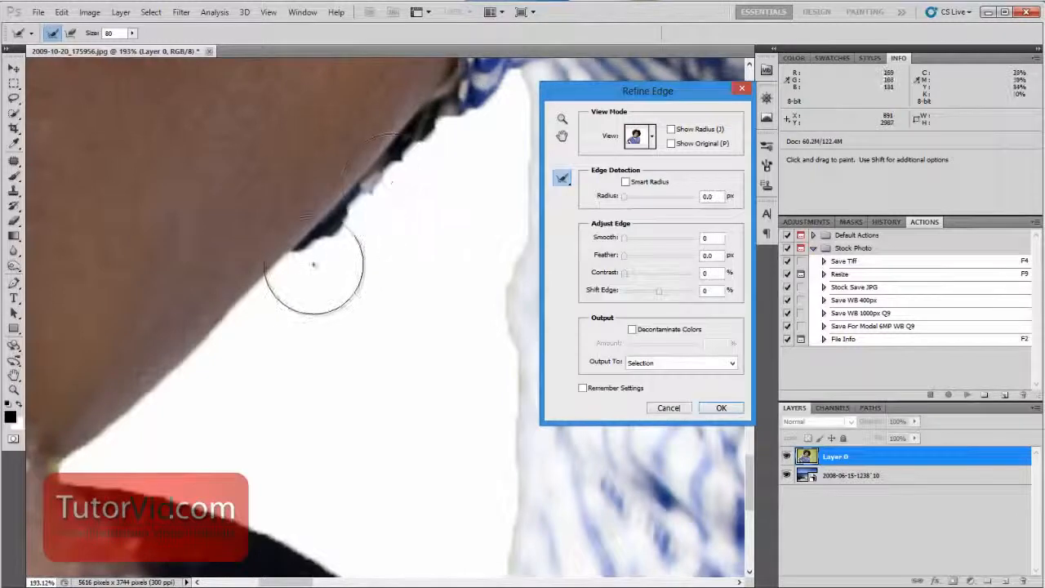
left_click_drag(634, 240, 648, 237)
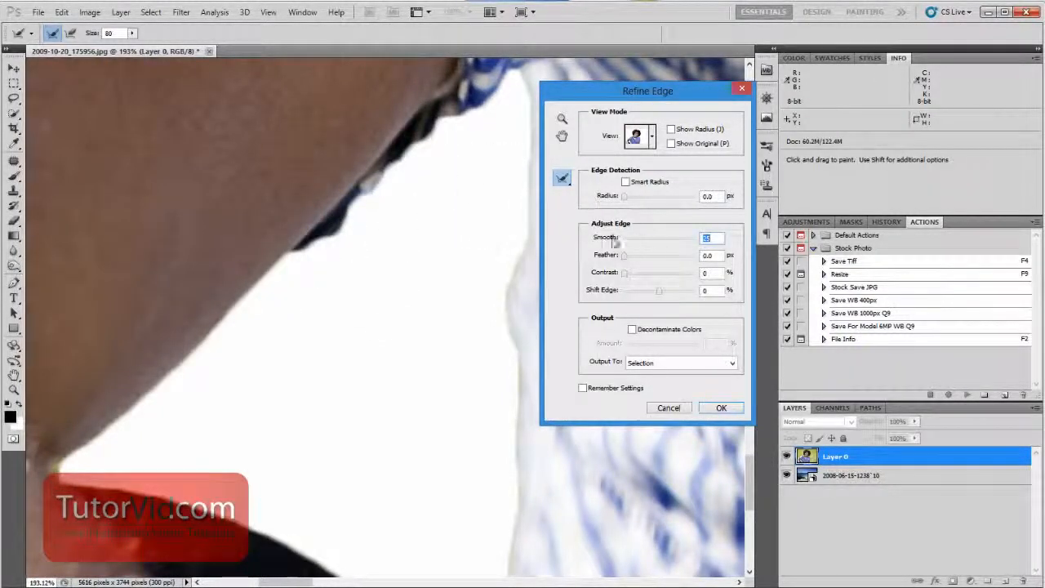
left_click_drag(649, 239, 653, 241)
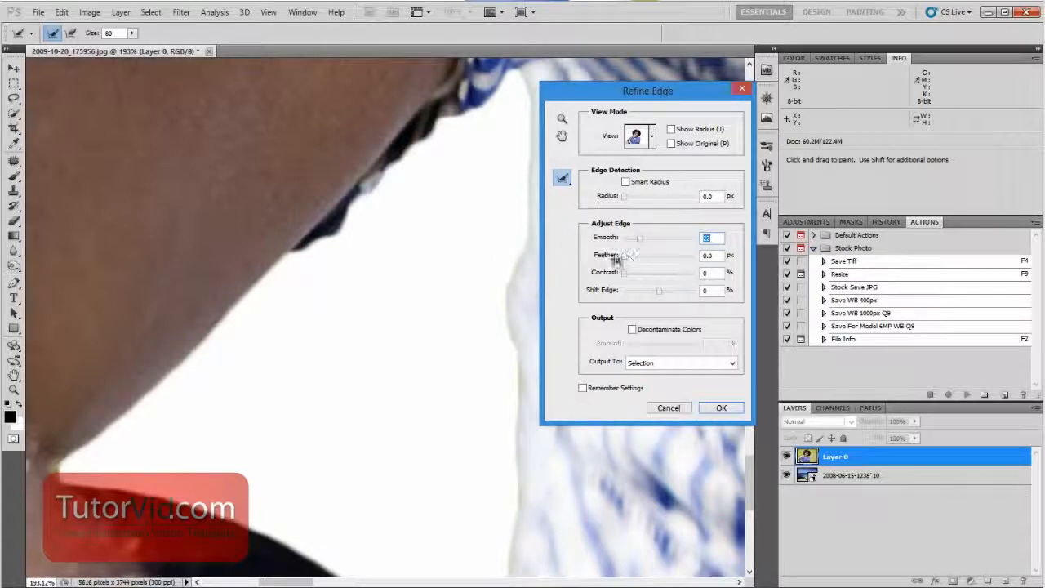
- Inspect the smoothed selection edge along the outstretched arm and the shirt sleeve
left_click_drag(252, 165, 432, 357)
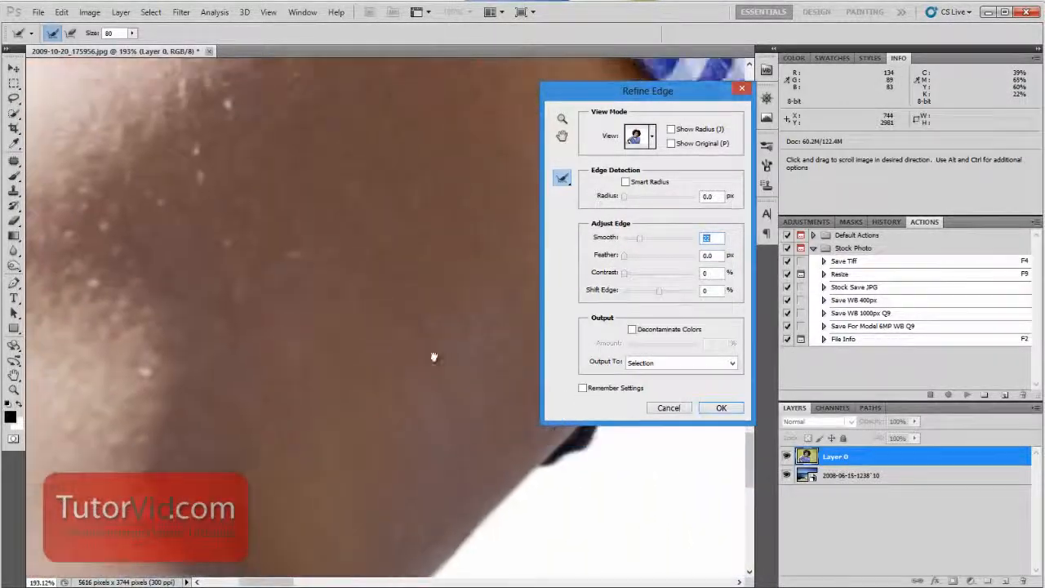
left_click_drag(360, 237, 487, 331)
left_click_drag(326, 155, 396, 287)
left_click_drag(274, 395, 172, 252)
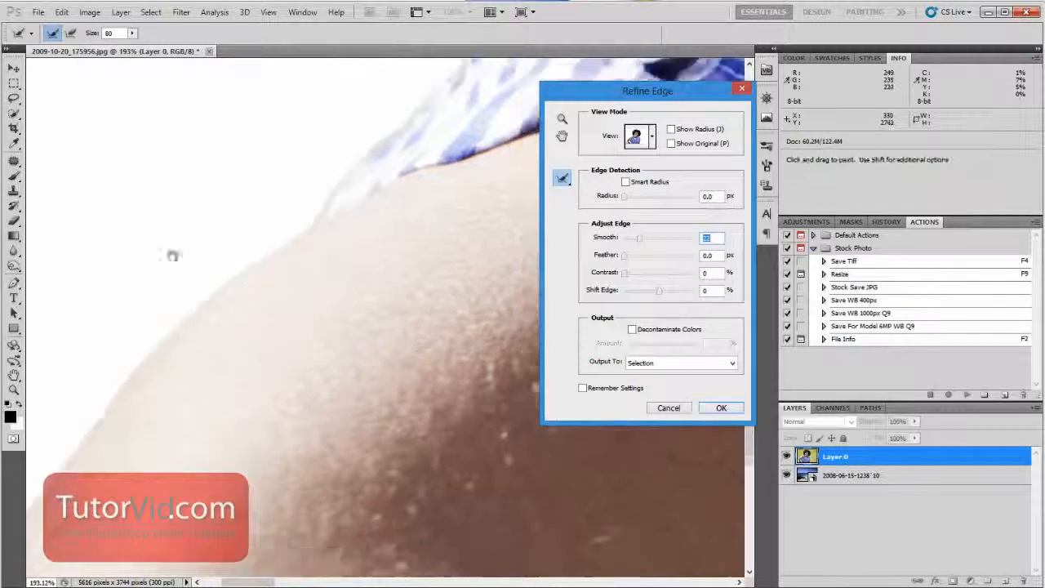
left_click_drag(445, 432, 117, 171)
left_click_drag(263, 271, 223, 210)
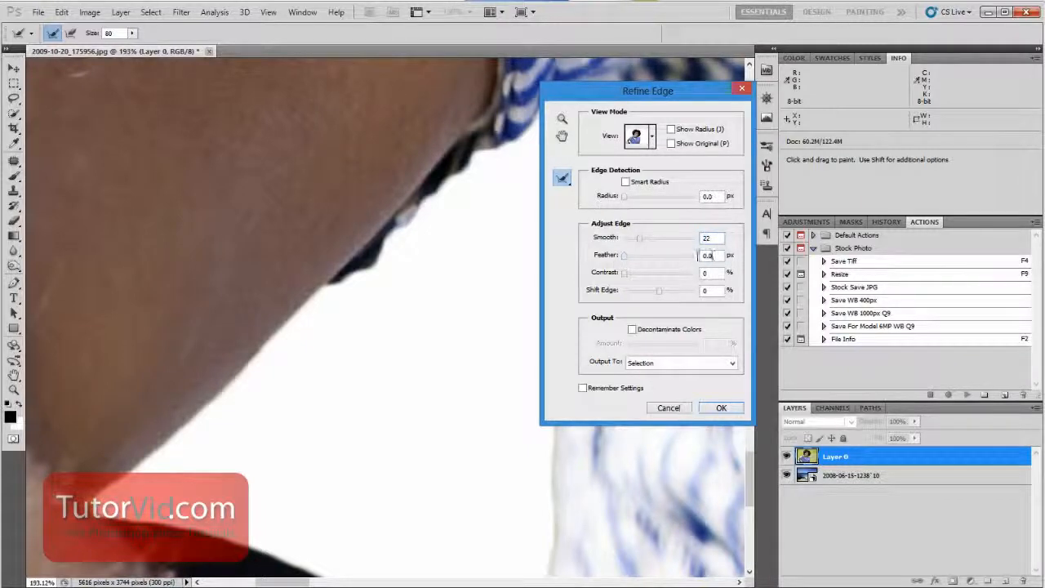
- Set Feather to 2 px and Shift Edge to -3% in Refine Edge, judging the edge around the gap beneath the arm
left_click(710, 256)
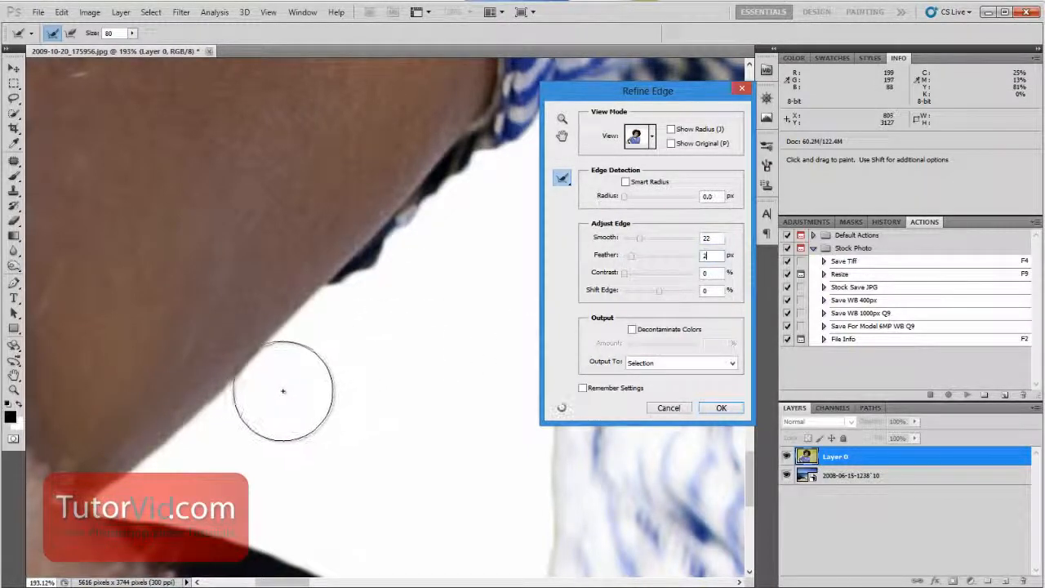
type("2")
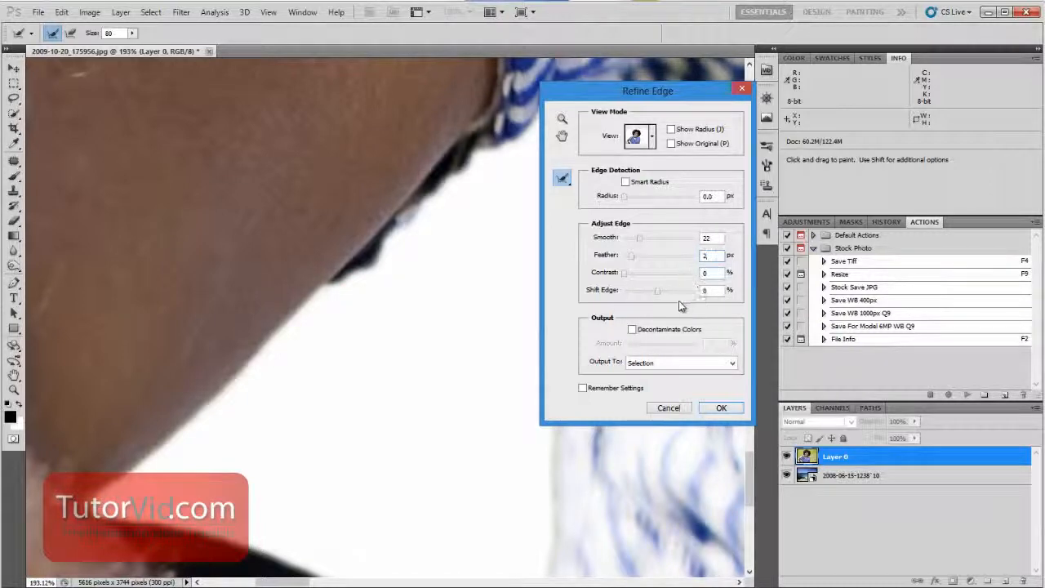
key("space")
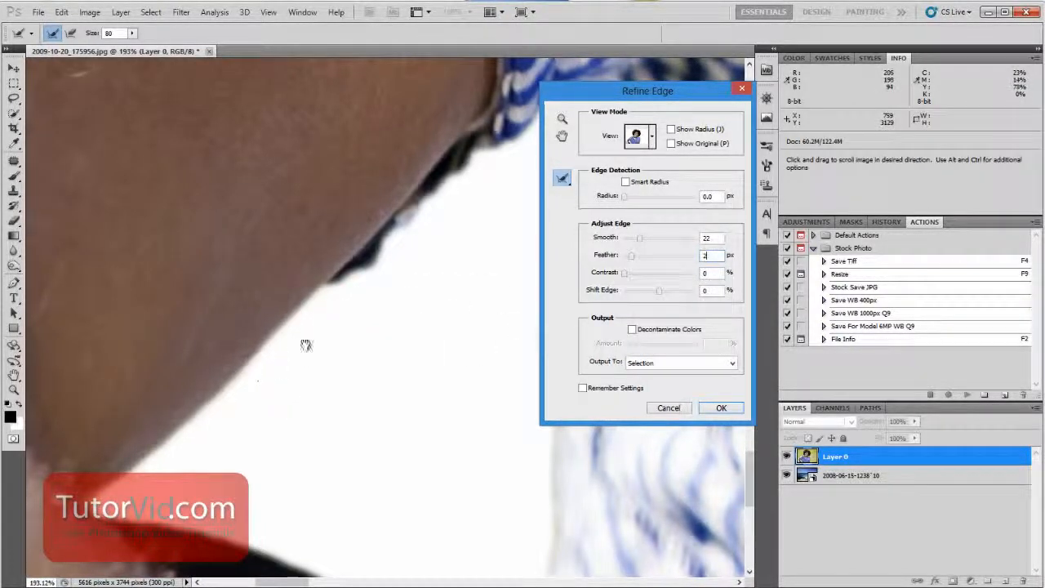
left_click_drag(305, 345, 352, 324)
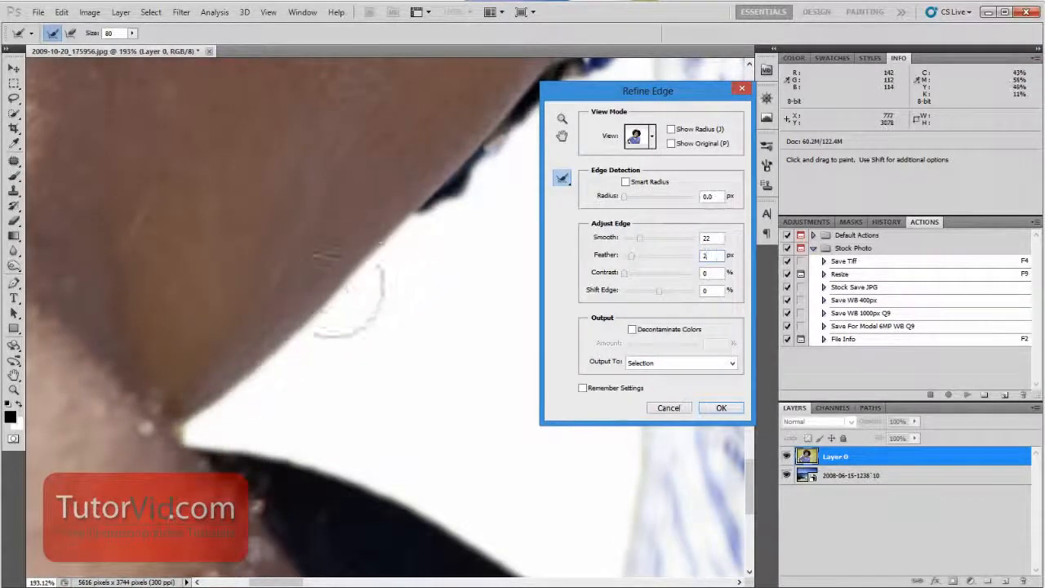
key("space")
left_click_drag(350, 466, 303, 310)
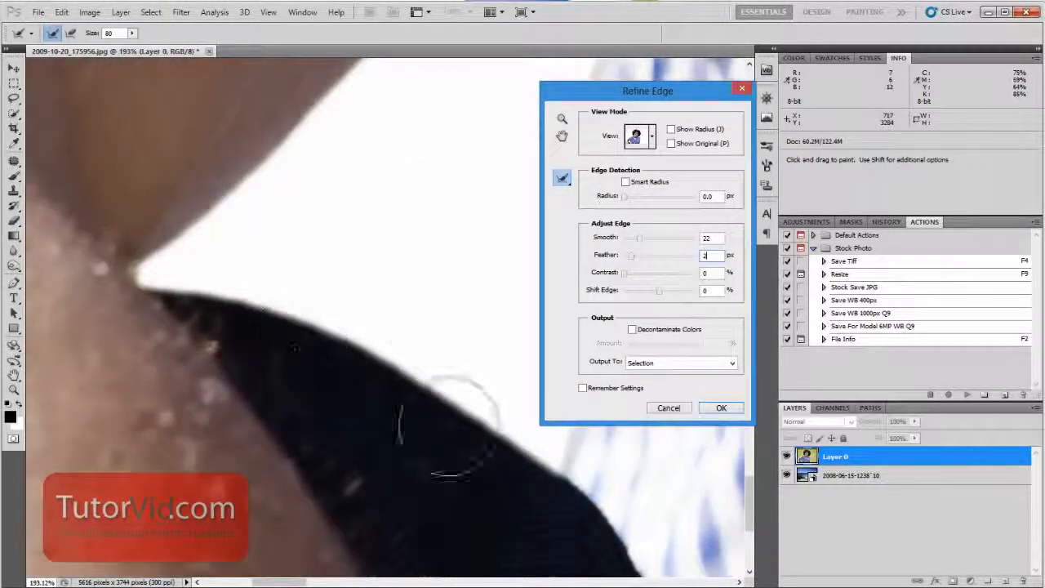
key("space")
left_click_drag(419, 289, 479, 458)
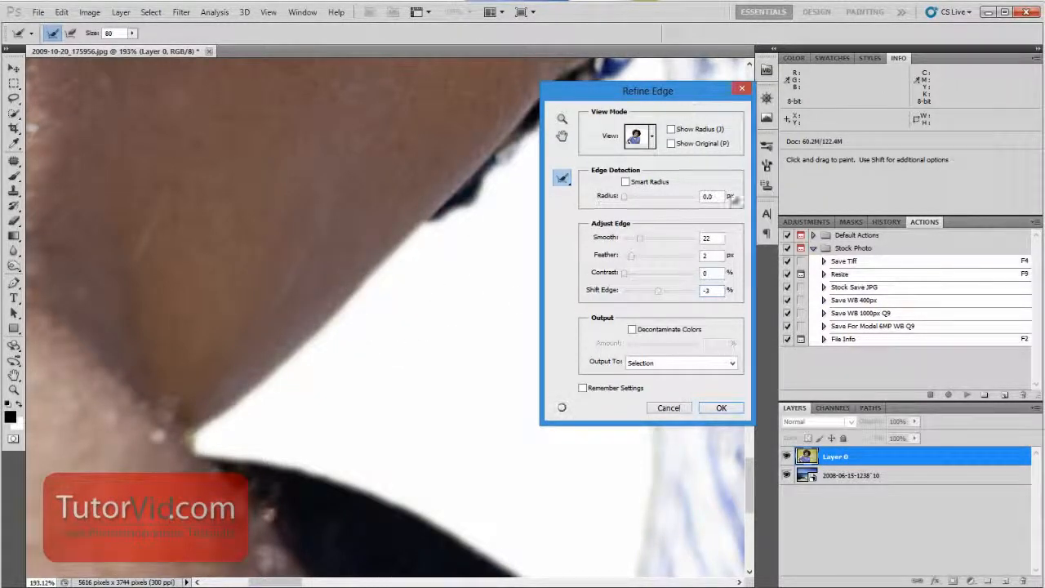
- Enable Decontaminate Colors for the cutout with an amount of 42%
key("space")
left_click_drag(249, 179, 305, 215)
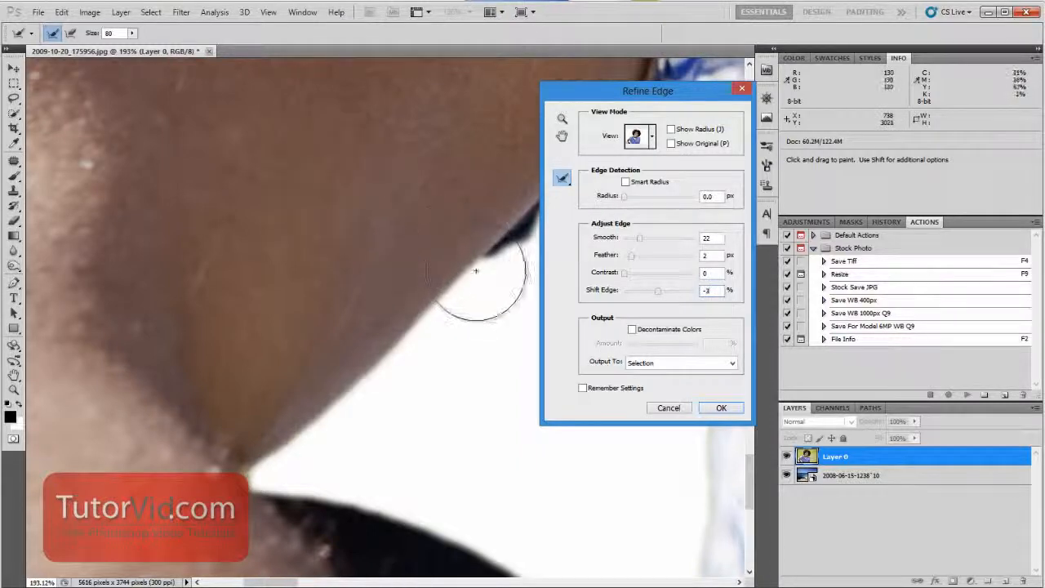
mouse_move(458, 299)
left_mouse_down()
mouse_move(342, 369)
mouse_move(343, 394)
left_mouse_up()
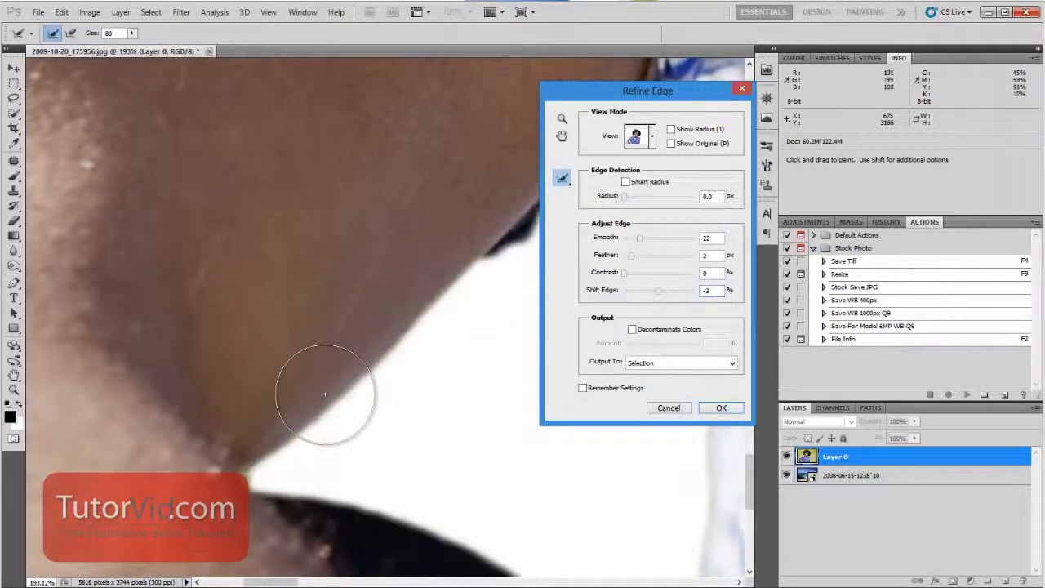
left_click(666, 329)
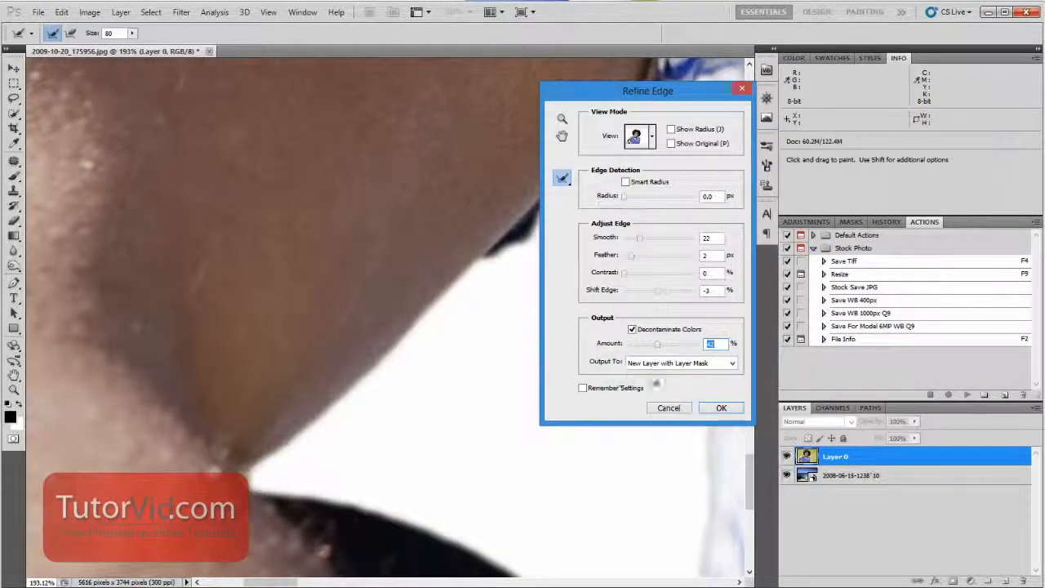
- Brush over the leftover green fringe on the skin edge at the image's far left with the Refine Radius tool
left_click_drag(515, 353, 297, 321)
left_click_drag(488, 137, 278, 311)
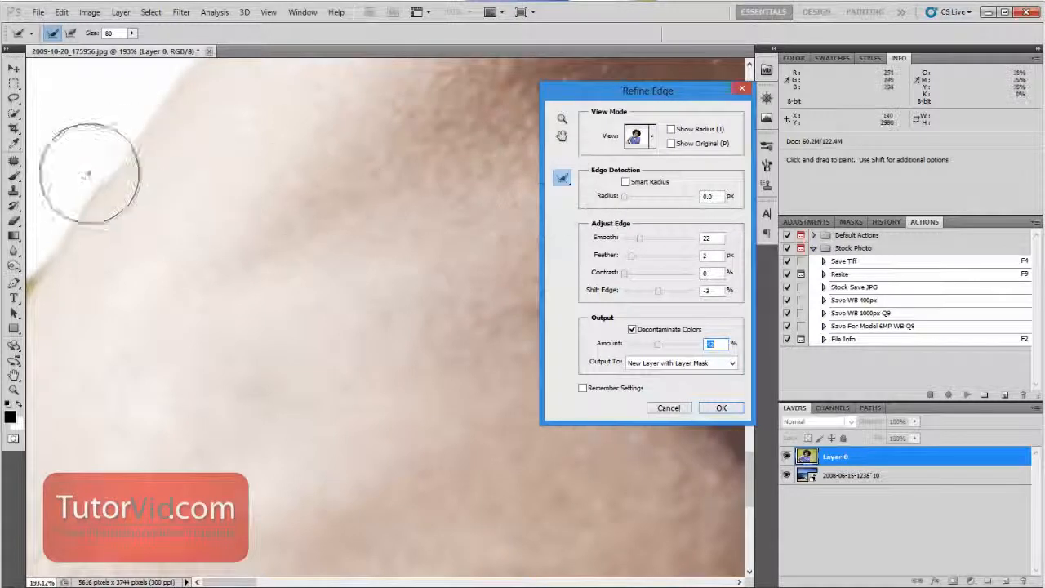
left_click_drag(100, 174, 31, 294)
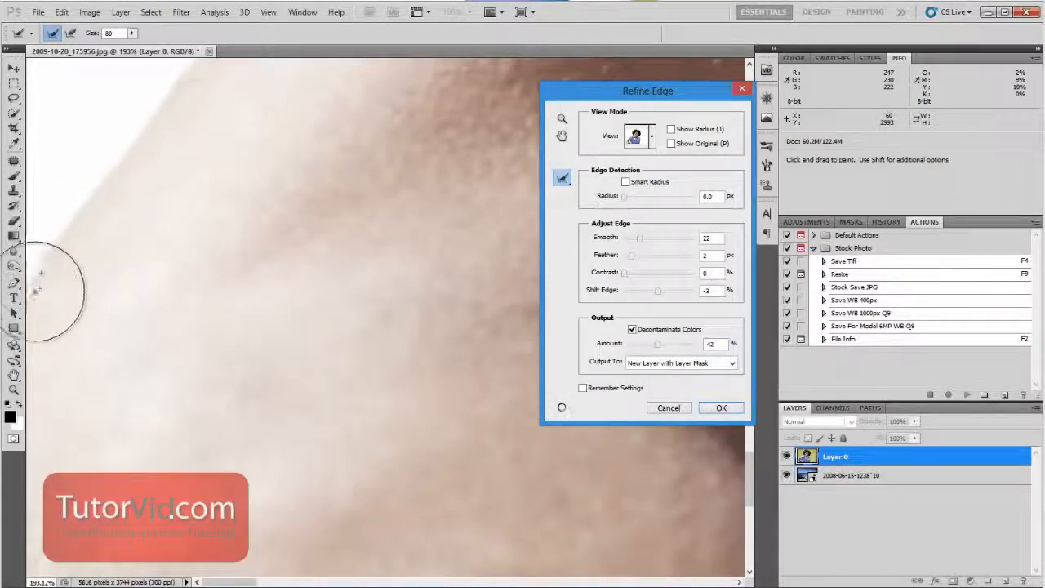
- Examine the cutout edge from the arm up to the curls on the left side of the hair for leftover background
mouse_move(219, 154)
left_mouse_down()
mouse_move(218, 337)
mouse_move(161, 371)
left_mouse_up()
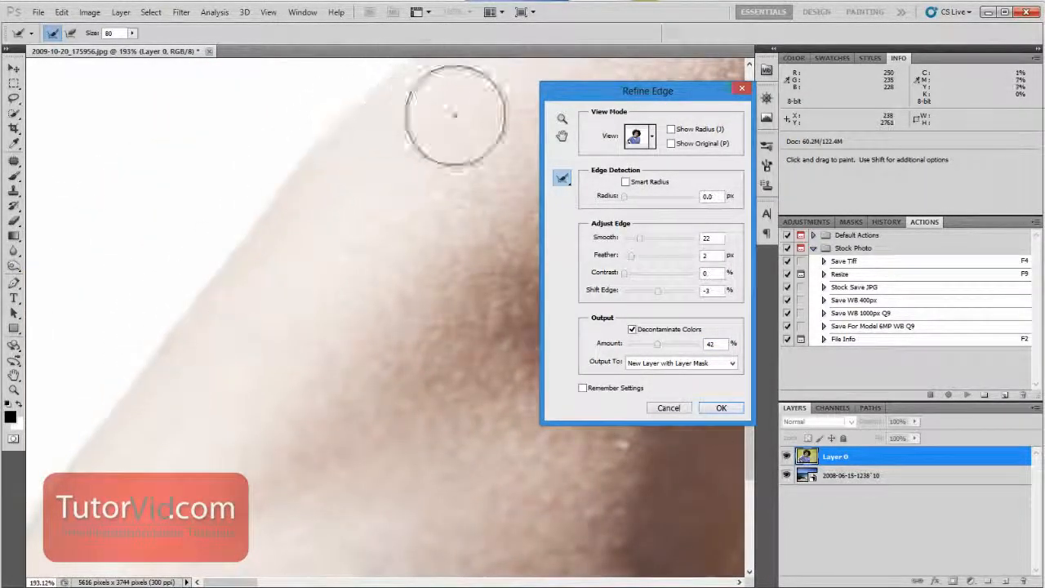
left_click_drag(456, 116, 168, 413)
mouse_move(325, 226)
left_mouse_down()
mouse_move(361, 312)
mouse_move(263, 354)
mouse_move(376, 273)
mouse_move(408, 230)
left_mouse_up()
left_click_drag(506, 220, 112, 385)
left_click_drag(488, 314, 317, 418)
left_click_drag(320, 222, 408, 404)
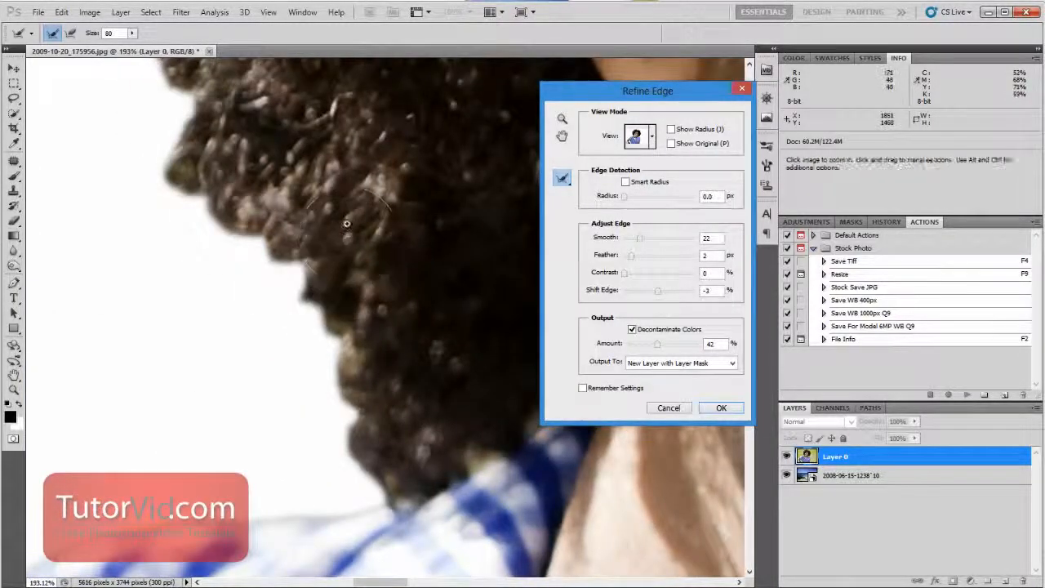
left_click_drag(361, 238, 312, 237)
left_click_drag(274, 178, 367, 384)
left_click_drag(294, 142, 307, 358)
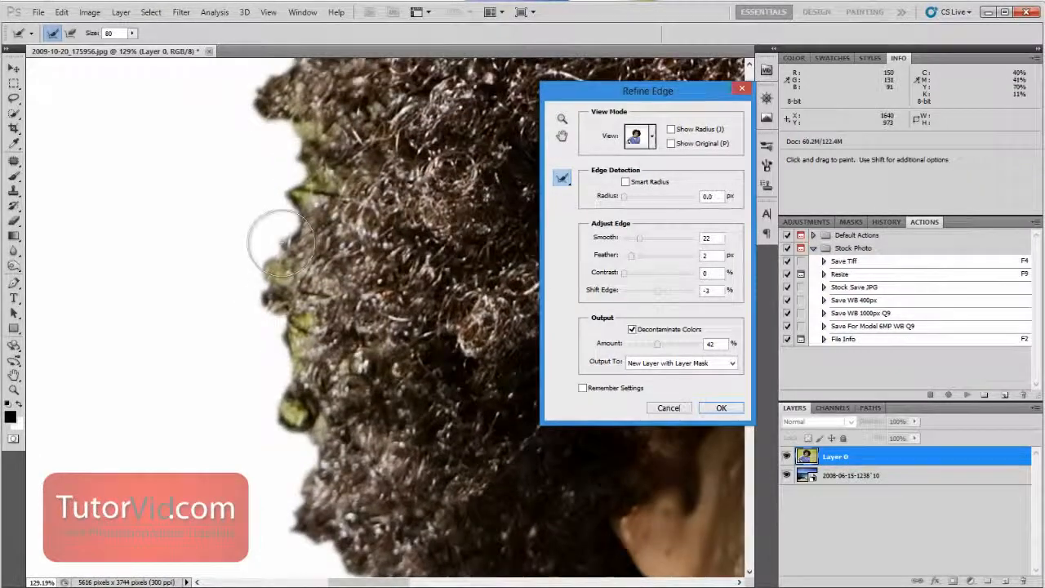
- Switch the preview to Reveal Layer and paint the Refine Radius brush over the curls along the left side of the hair
left_click(653, 140)
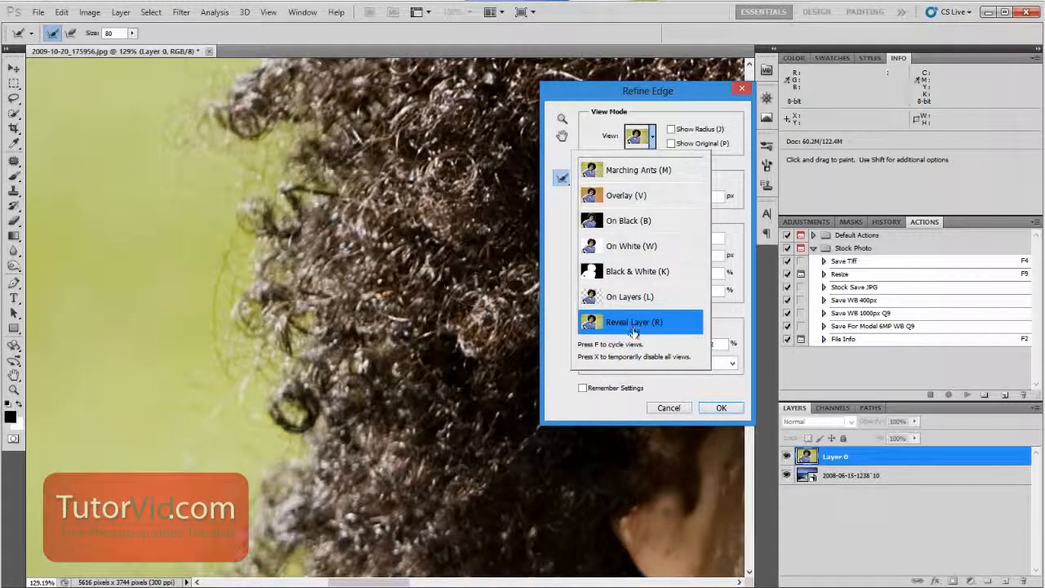
left_click(735, 311)
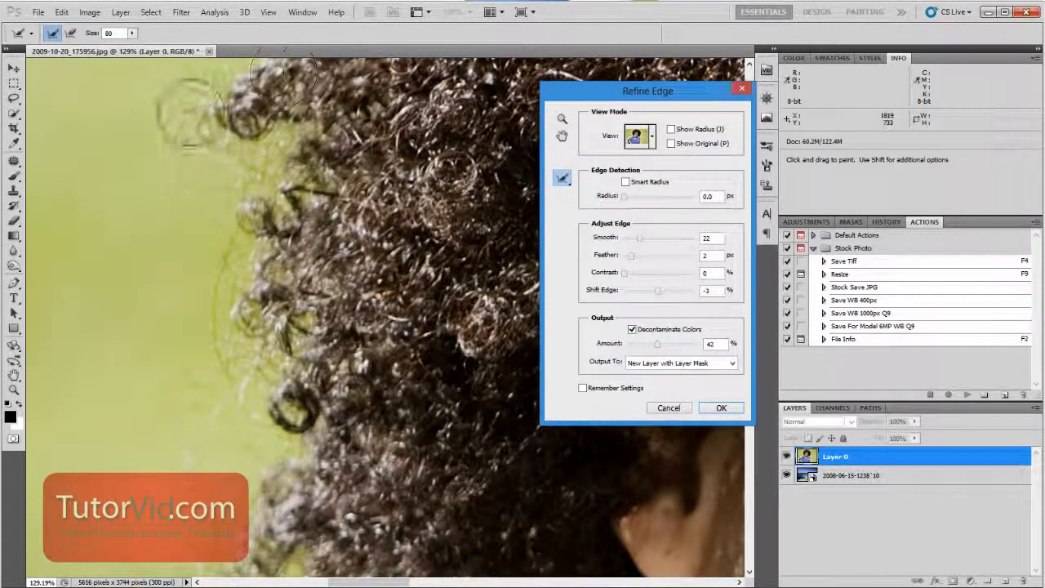
mouse_move(187, 106)
left_mouse_down()
mouse_move(168, 131)
mouse_move(221, 109)
mouse_move(294, 119)
mouse_move(286, 196)
mouse_move(262, 270)
mouse_move(306, 453)
mouse_move(306, 531)
left_mouse_up()
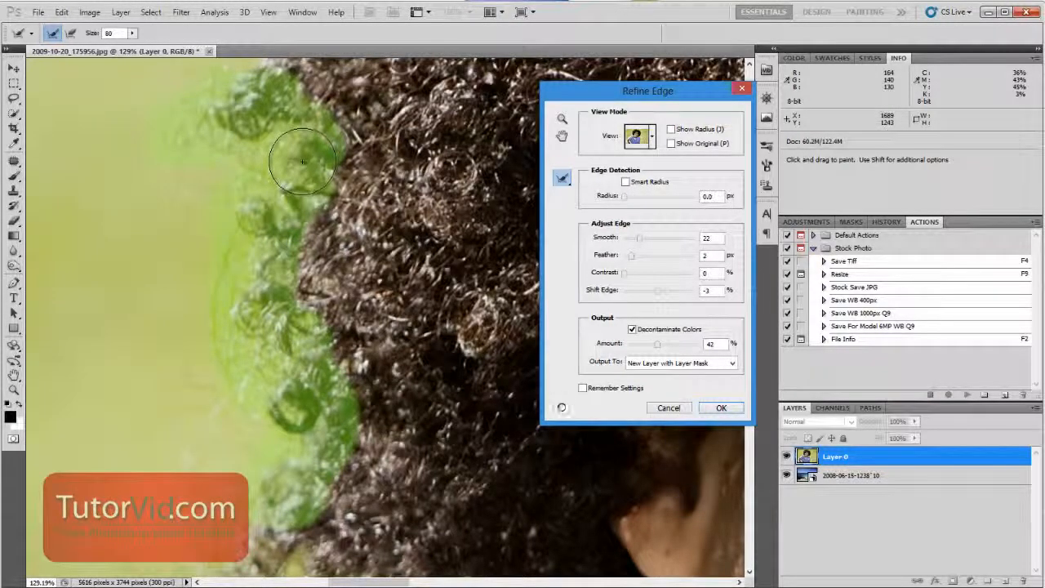
left_click_drag(303, 160, 295, 102)
key("space")
mouse_move(334, 393)
left_mouse_down()
mouse_move(385, 201)
mouse_move(351, 229)
mouse_move(375, 205)
mouse_move(298, 352)
mouse_move(457, 490)
left_mouse_up()
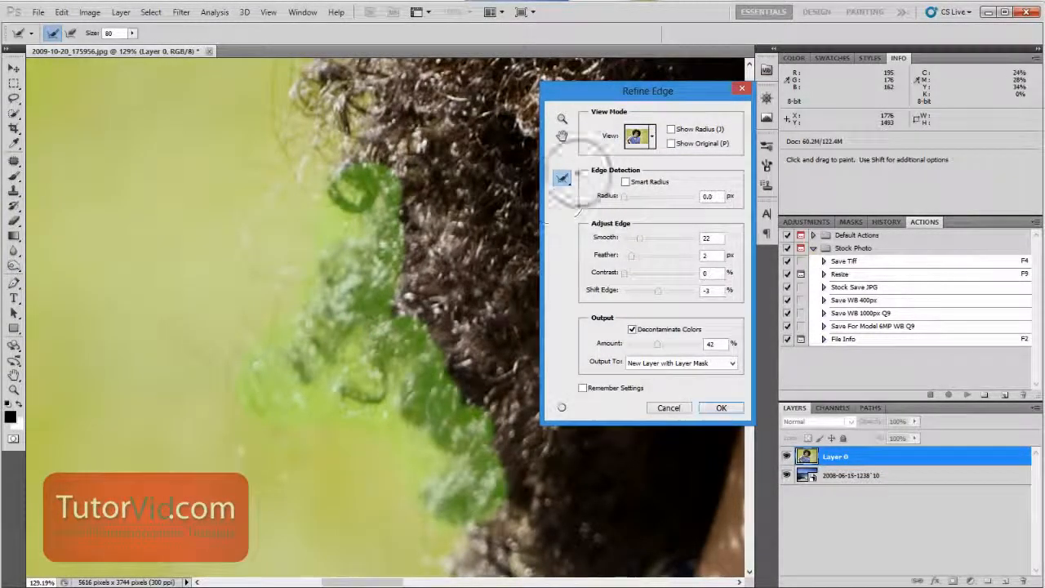
- Set the view mode to Marching Ants and brush the lower left curls down to the shirt shoulder
left_click(653, 140)
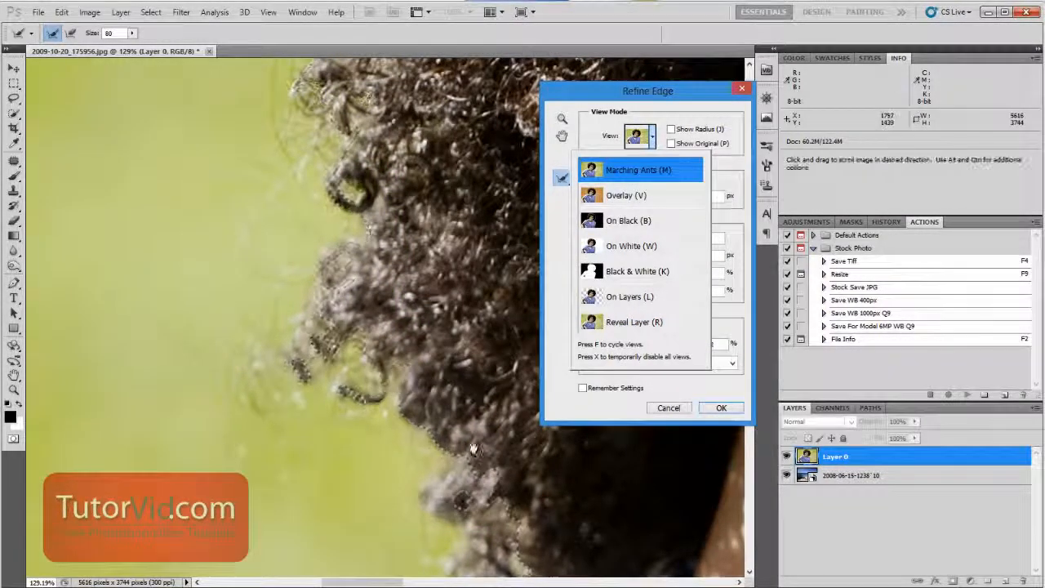
left_click_drag(488, 481, 325, 135)
mouse_move(269, 78)
left_mouse_down()
mouse_move(269, 221)
mouse_move(292, 266)
mouse_move(359, 266)
mouse_move(247, 227)
mouse_move(314, 149)
left_mouse_up()
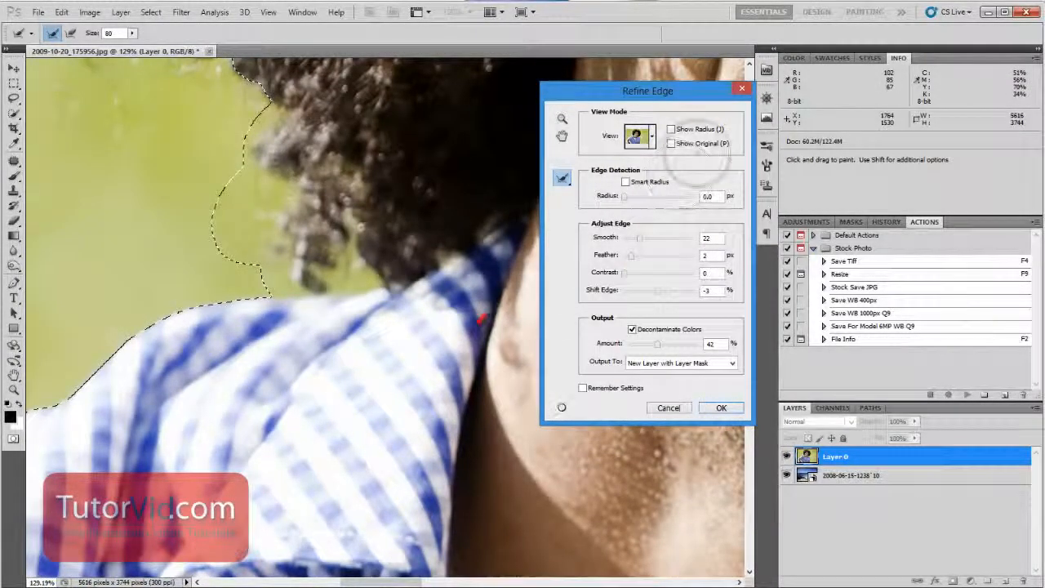
- Show the refinement radius temporarily and check the brushed band along the left side of the hair
left_click(671, 129)
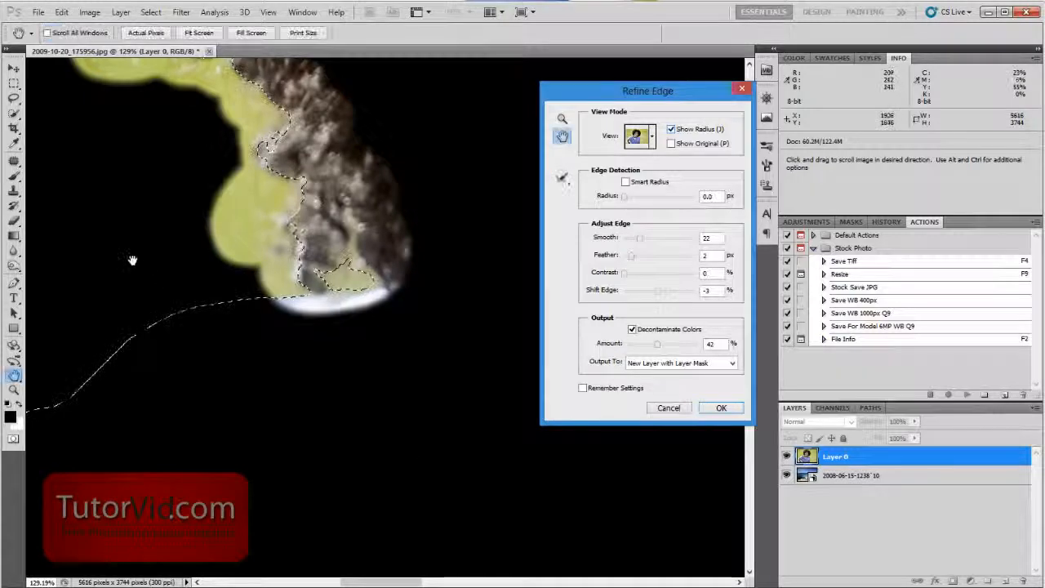
left_click_drag(133, 259, 563, 188)
left_click_drag(171, 404, 164, 428)
left_click_drag(348, 218, 153, 444)
left_click_drag(336, 324, 391, 515)
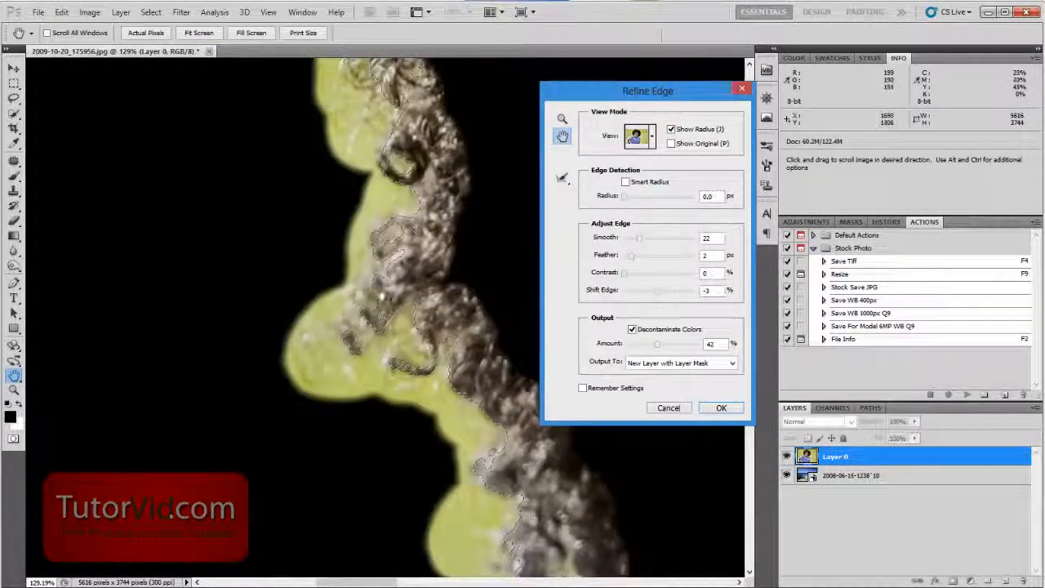
left_click_drag(422, 79, 419, 328)
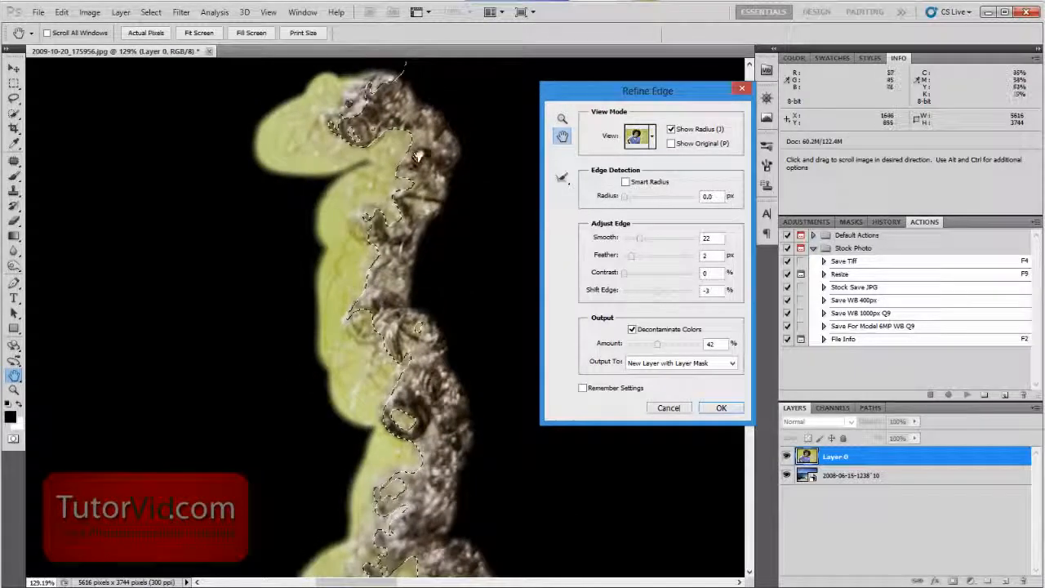
left_click_drag(377, 270, 366, 359)
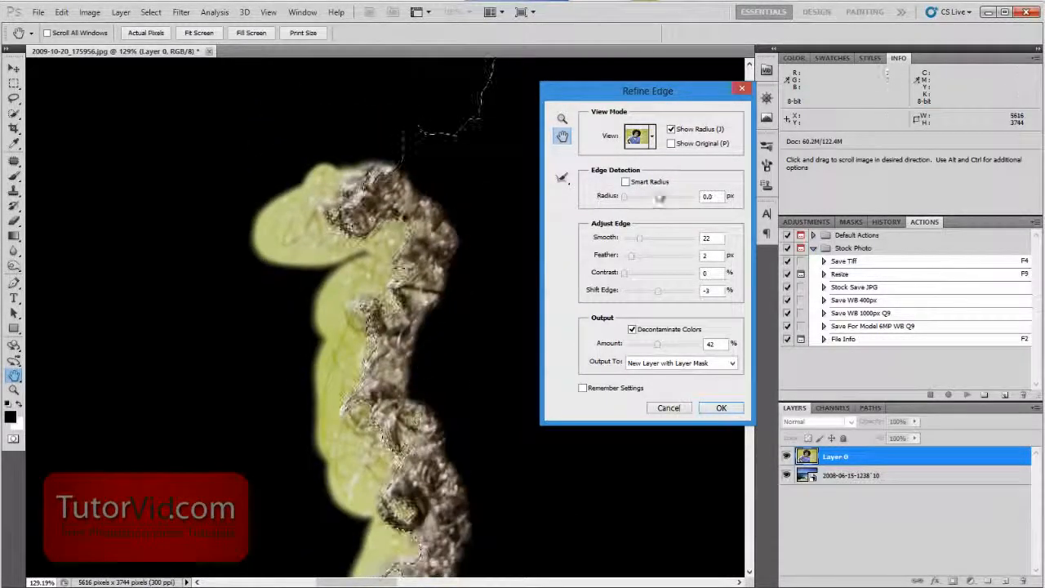
key("j")
- Brush the Refine Radius tool at size 175 over the curls along the upper left of the hair
key("e")
mouse_move(347, 168)
left_mouse_down()
mouse_move(366, 107)
mouse_move(403, 86)
mouse_move(372, 94)
mouse_move(449, 90)
left_mouse_up()
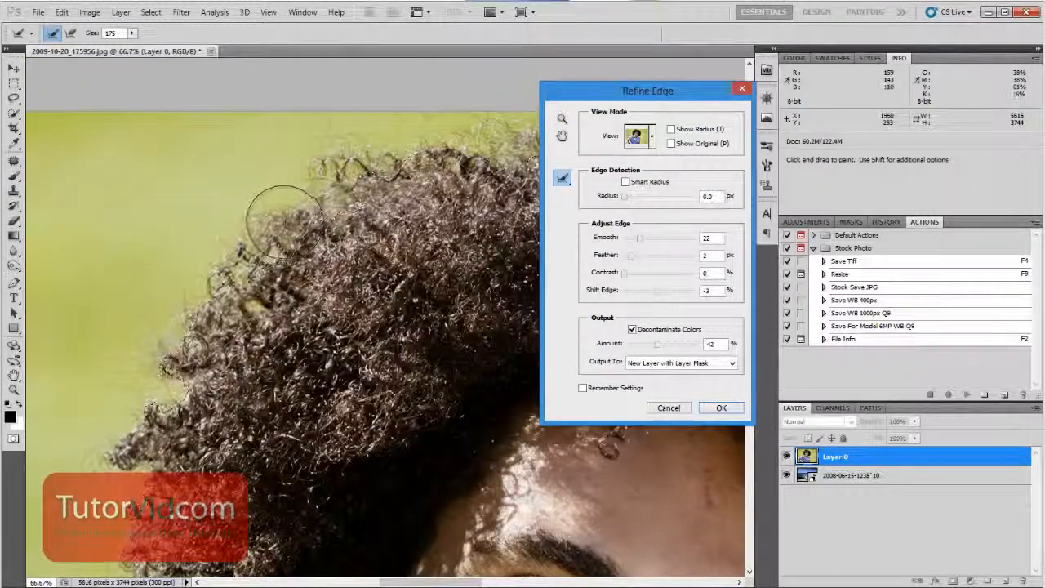
mouse_move(284, 222)
left_mouse_down()
mouse_move(239, 262)
mouse_move(209, 320)
left_mouse_up()
mouse_move(339, 133)
left_mouse_down()
mouse_move(349, 188)
mouse_move(394, 163)
mouse_move(388, 156)
mouse_move(498, 131)
mouse_move(518, 139)
mouse_move(488, 163)
left_mouse_up()
- Extend the Refine Radius brushing across the loose curls on the upper right of the hair
key("space")
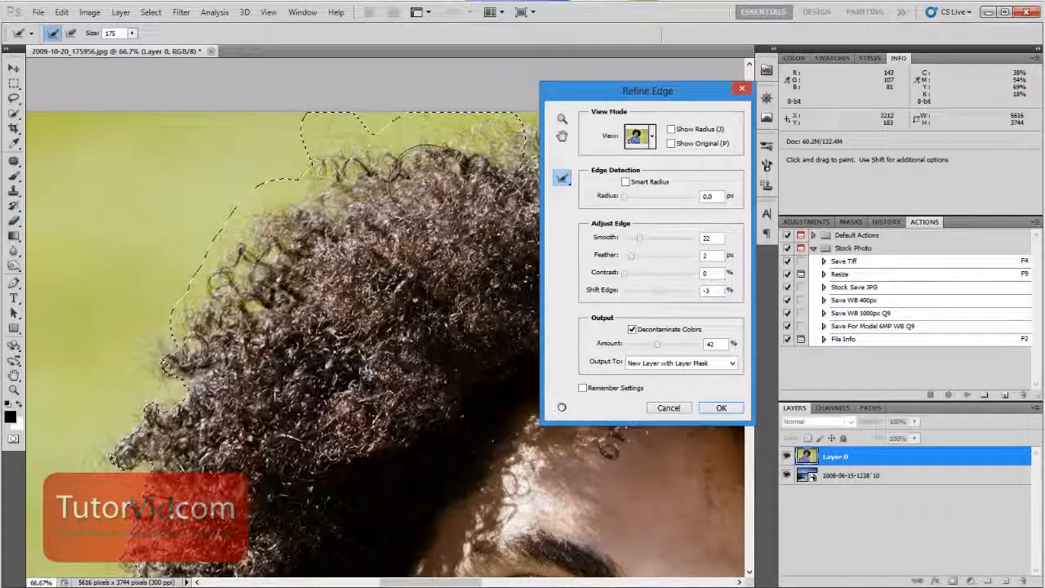
left_click_drag(425, 183, 221, 194)
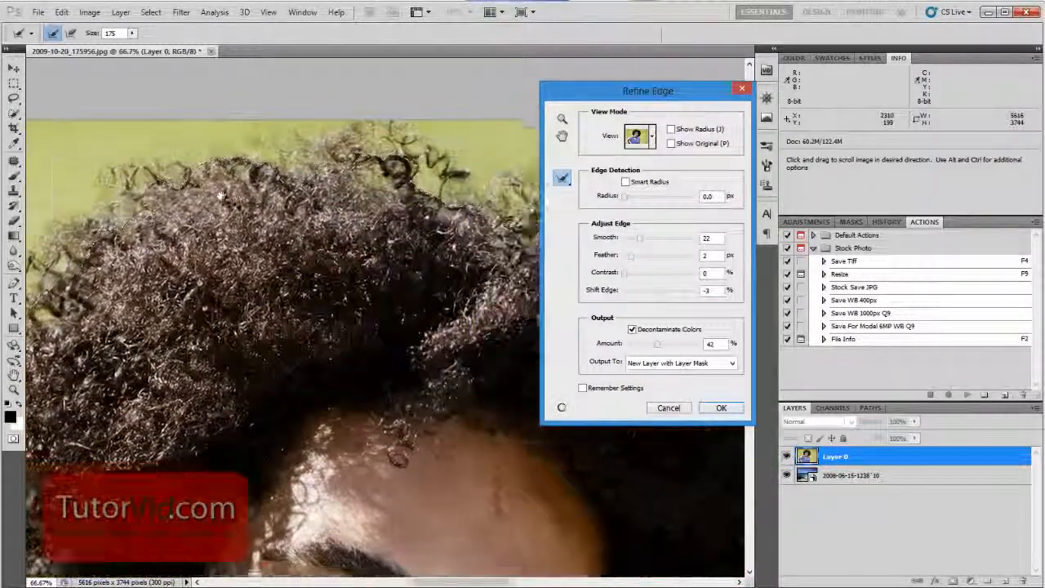
key("ctrl+plus")
key("ctrl+minus")
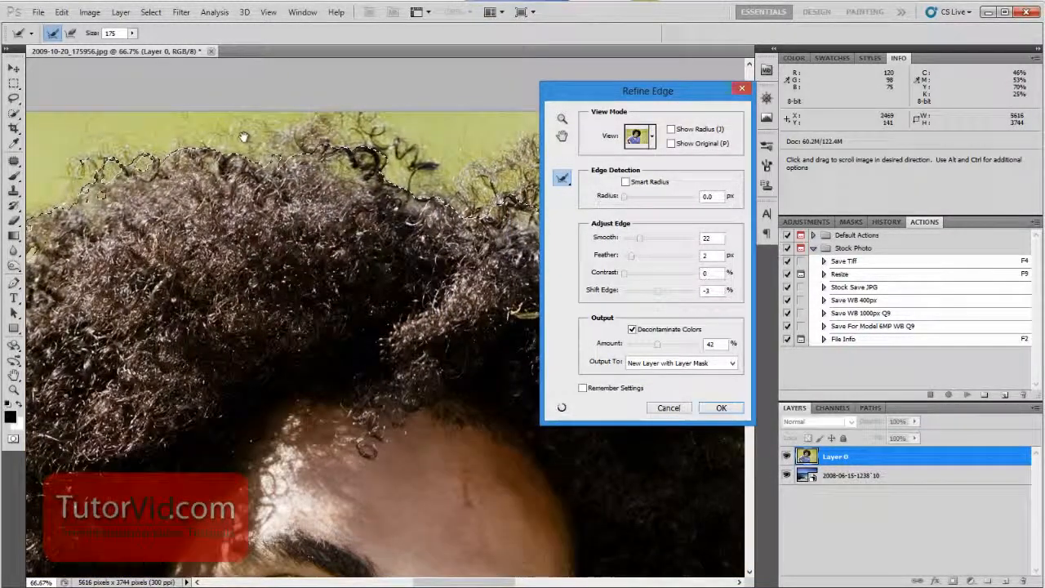
left_click_drag(407, 214, 199, 177)
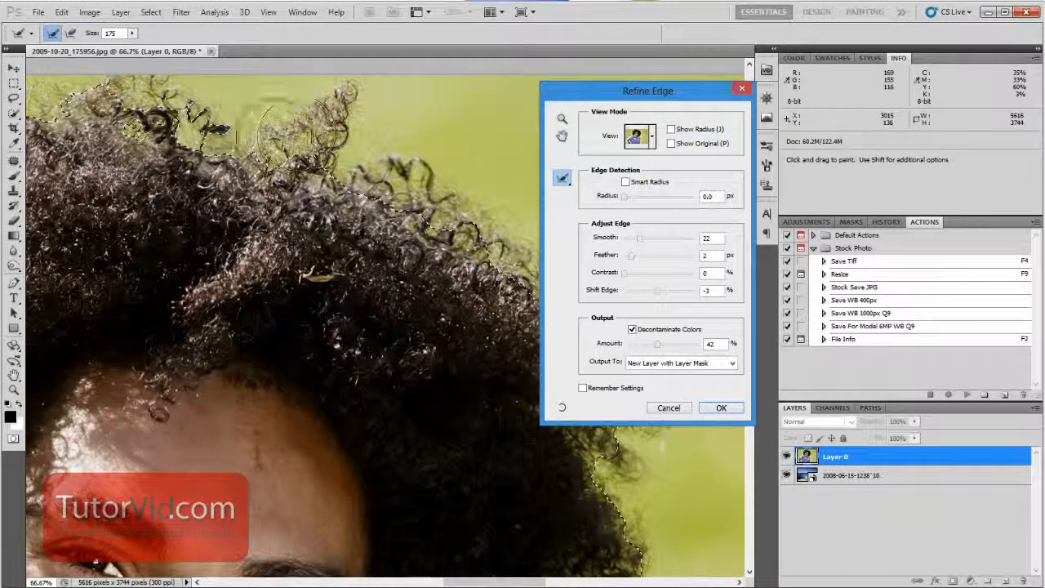
mouse_move(270, 152)
left_mouse_down()
mouse_move(359, 99)
mouse_move(349, 151)
mouse_move(477, 250)
left_mouse_up()
- Brush the curls along the right side of the hair down to the shirt shoulder with the Refine Radius tool
key("space")
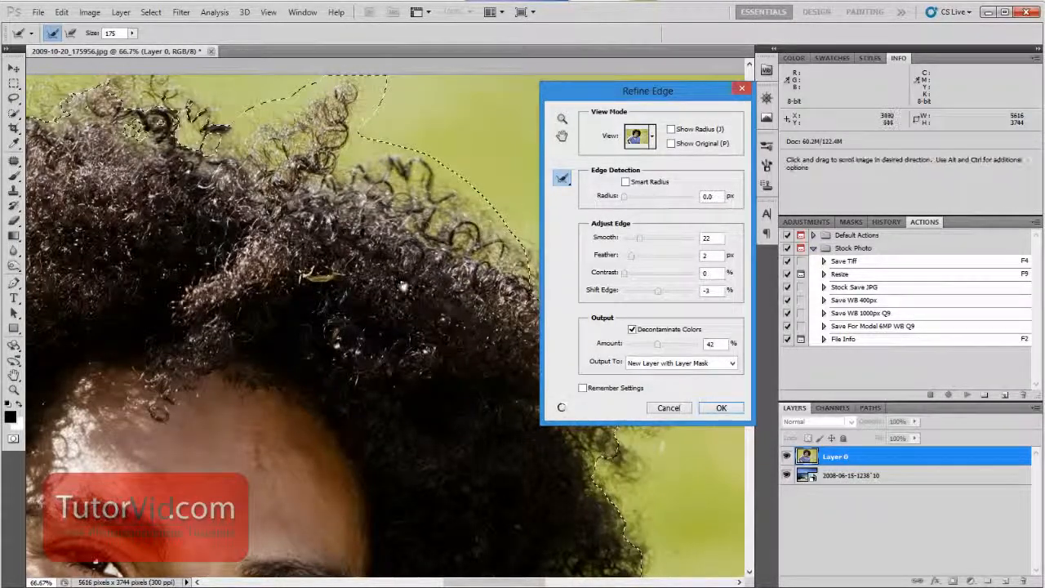
left_click_drag(349, 241, 292, 123)
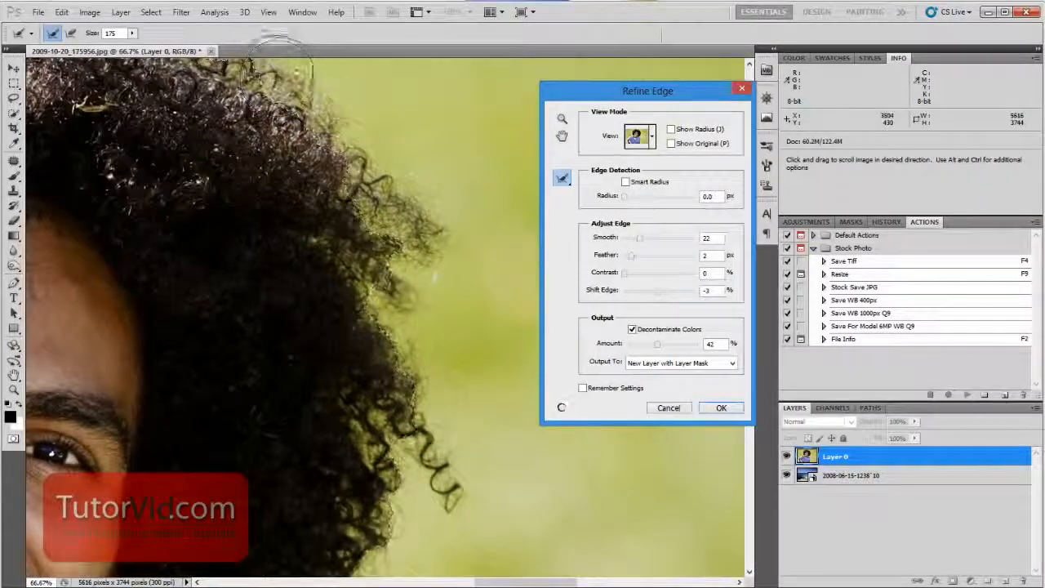
mouse_move(272, 76)
left_mouse_down()
mouse_move(319, 107)
mouse_move(398, 213)
mouse_move(441, 482)
mouse_move(374, 528)
left_mouse_up()
key("space")
mouse_move(373, 299)
left_mouse_down()
mouse_move(398, 249)
mouse_move(406, 139)
left_mouse_up()
mouse_move(418, 263)
left_mouse_down()
mouse_move(424, 357)
mouse_move(375, 408)
mouse_move(233, 437)
mouse_move(269, 490)
mouse_move(383, 563)
left_mouse_up()
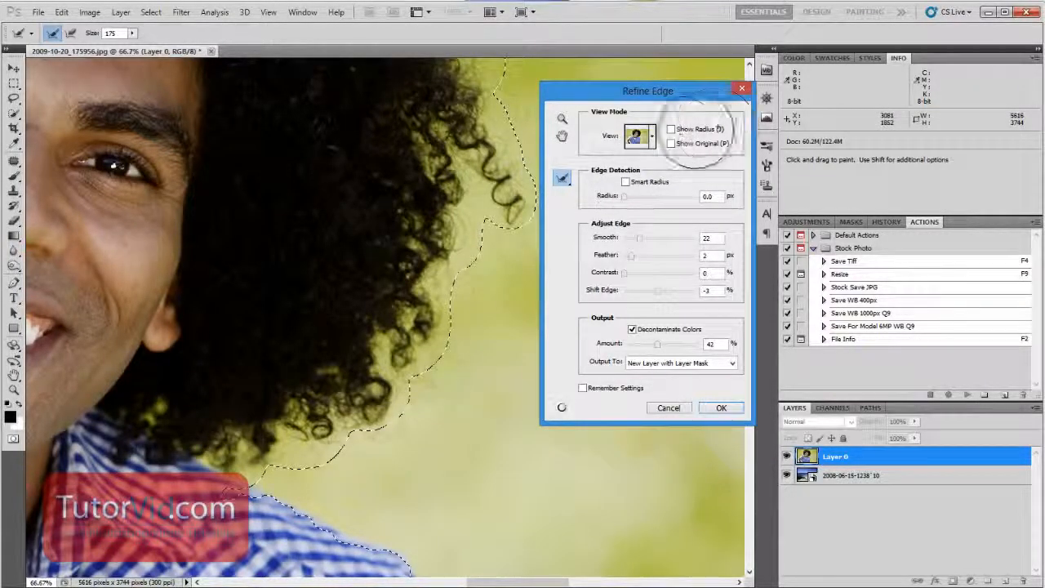
- Set the Refine Edge view mode to On White and inspect the hair edges against the white backdrop
left_click(641, 137)
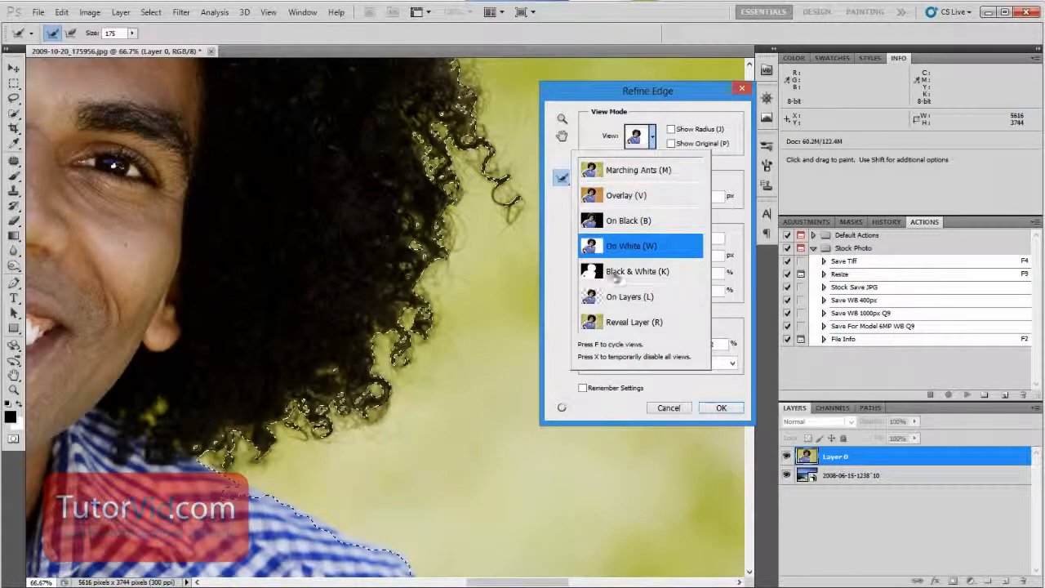
left_click(625, 247)
key("space")
left_click_drag(329, 201, 289, 488)
mouse_move(301, 255)
left_mouse_down()
mouse_move(312, 345)
mouse_move(349, 383)
mouse_move(355, 266)
mouse_move(341, 229)
mouse_move(384, 233)
left_mouse_up()
key("space")
- Brush the Refine Radius tool at size 175 over the leftover green patches along the right edge of the hair
key("ctrl+space")
mouse_move(351, 225)
left_mouse_down()
mouse_move(355, 235)
mouse_move(425, 193)
mouse_move(346, 122)
left_mouse_up()
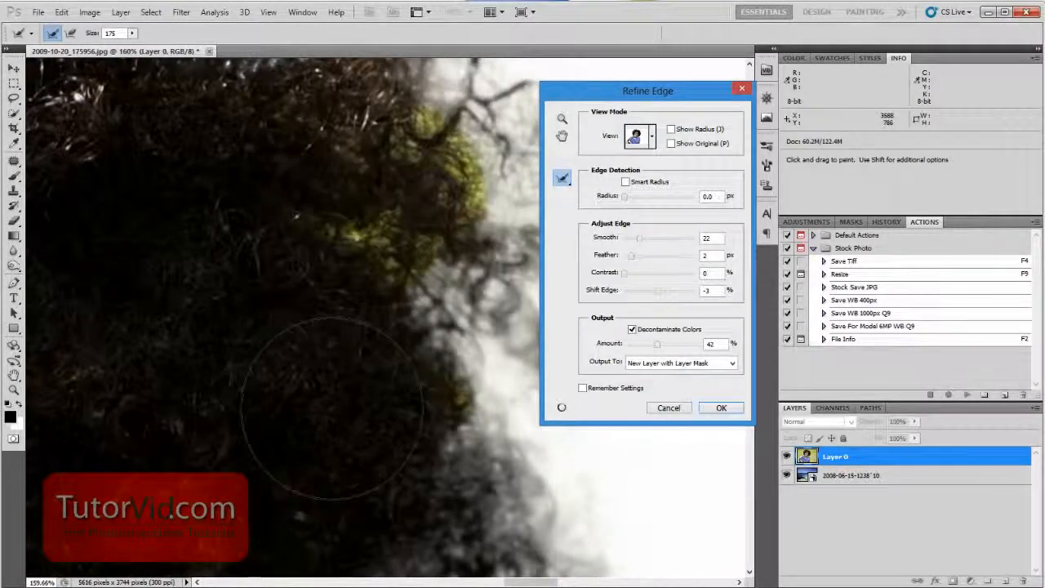
key("space")
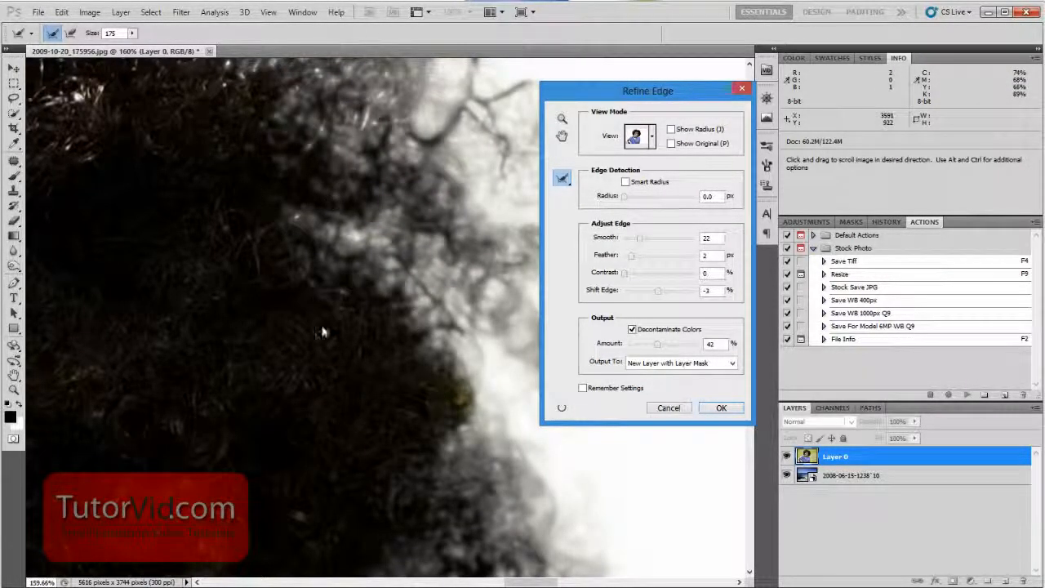
left_click(457, 390)
left_click_drag(457, 395, 465, 394)
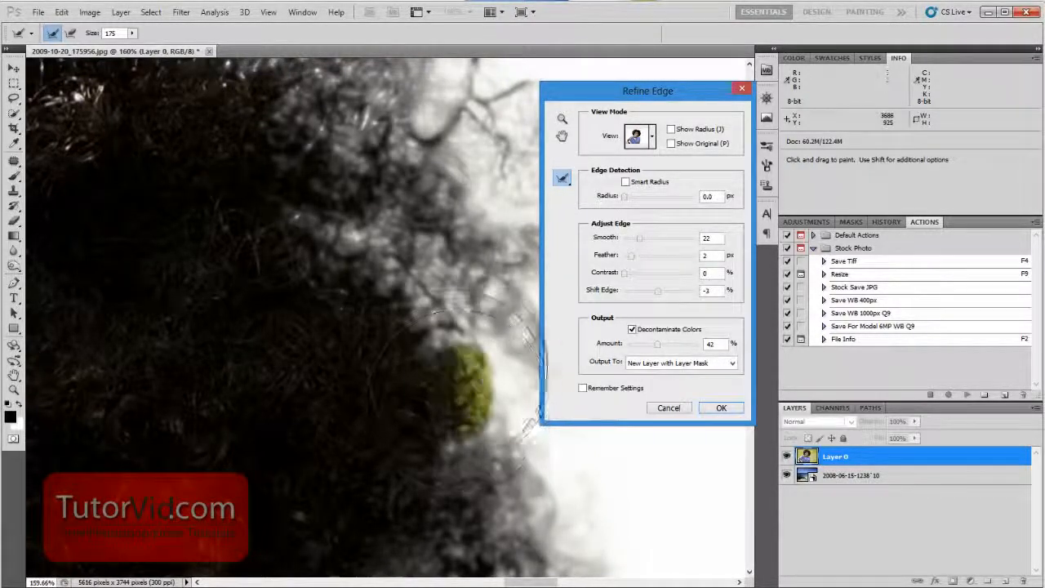
- Examine the cutout edges along the shirt shoulder and the arm in the lower-left corner of the photo
key("space")
mouse_move(329, 485)
left_mouse_down()
mouse_move(372, 106)
mouse_move(364, 40)
left_mouse_up()
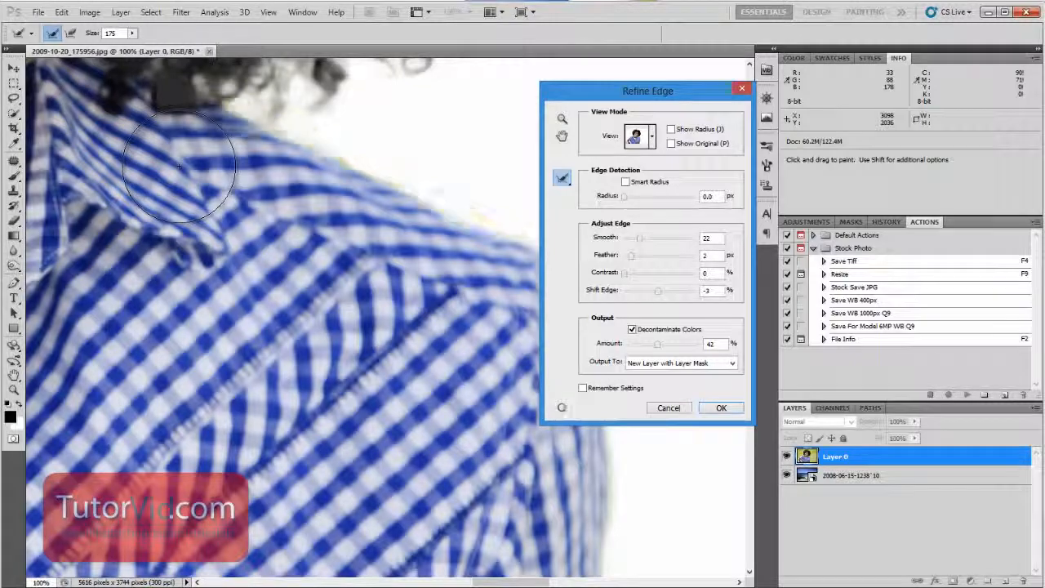
key("ctrl+0")
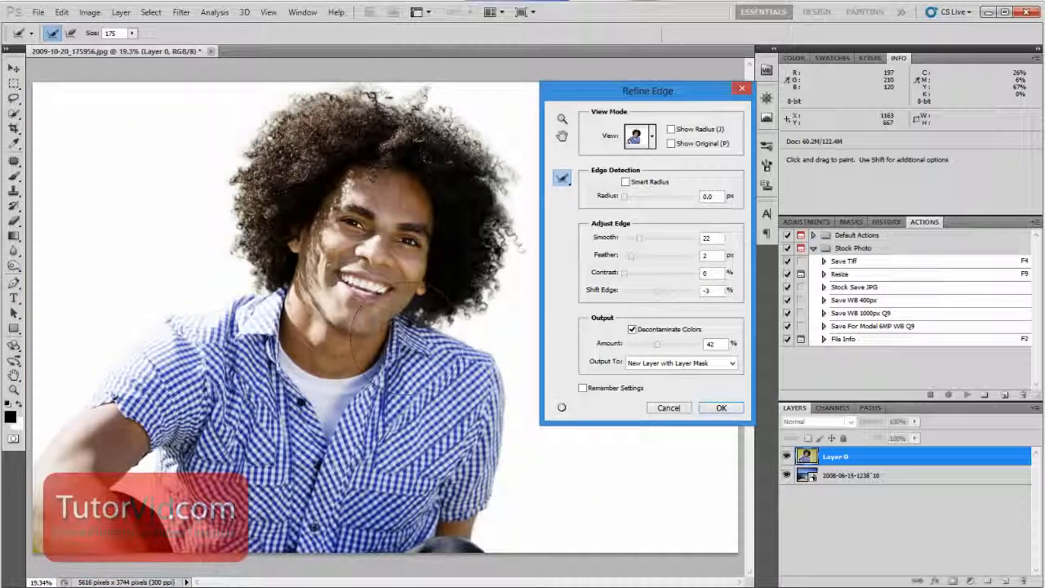
key("ctrl+space")
left_click(34, 551, "ctrl")
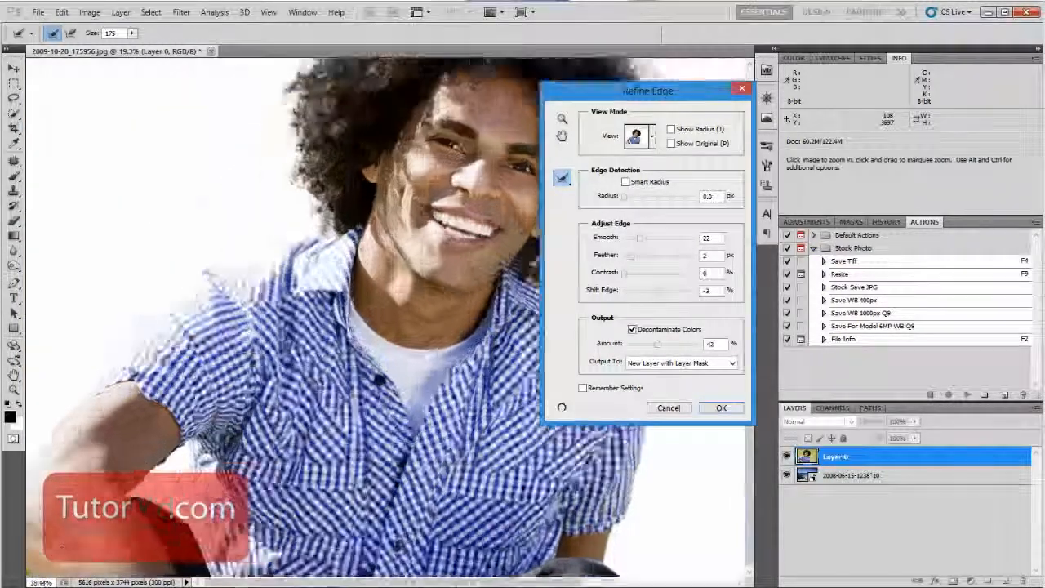
left_click_drag(163, 458, 532, 161)
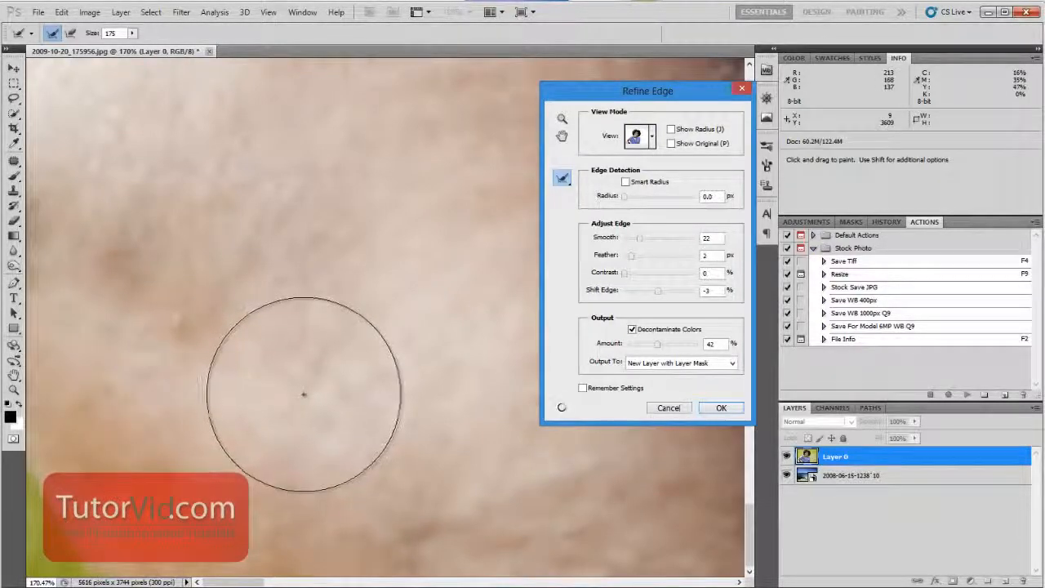
key("ctrl+0")
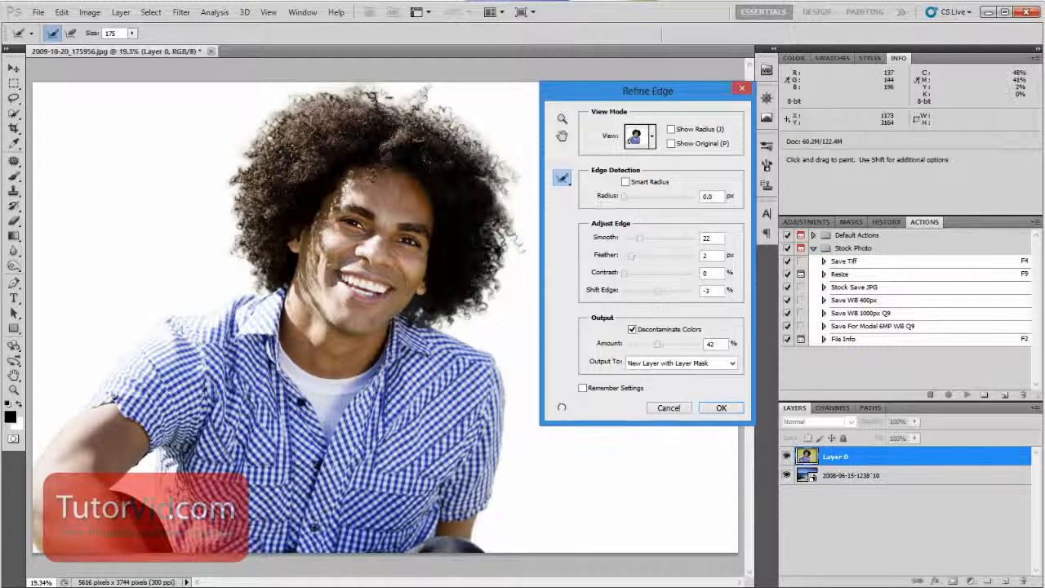
- Set the refined cutout to output as New Layer with Layer Mask and apply the refinement
left_click(635, 364)
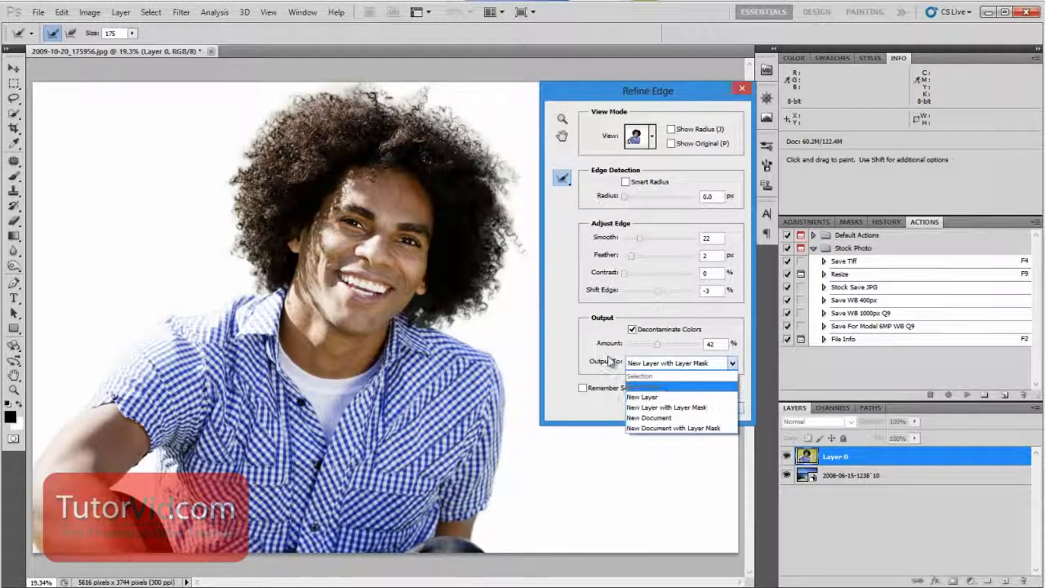
left_click(613, 362)
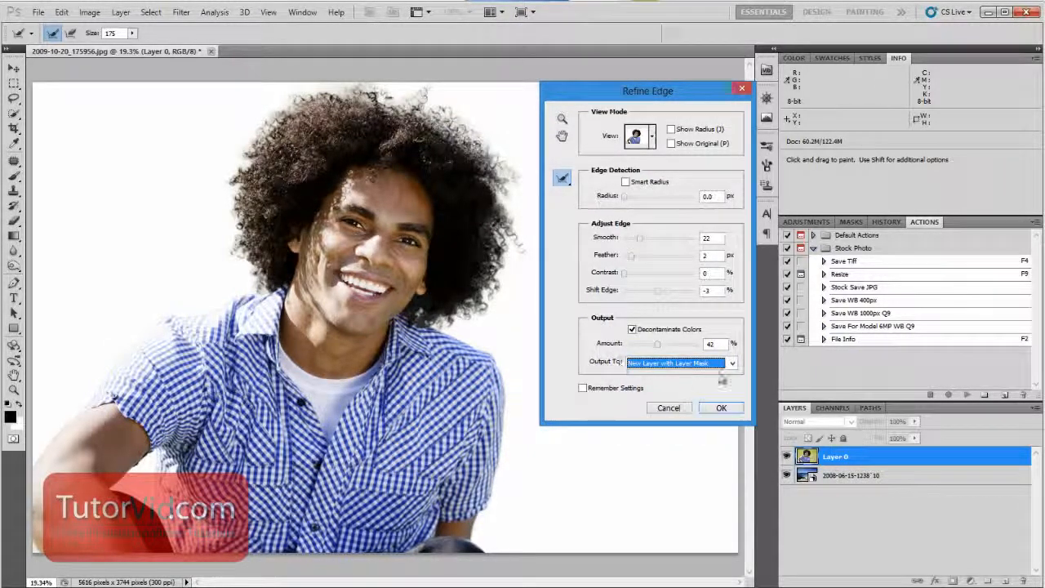
left_click(731, 364)
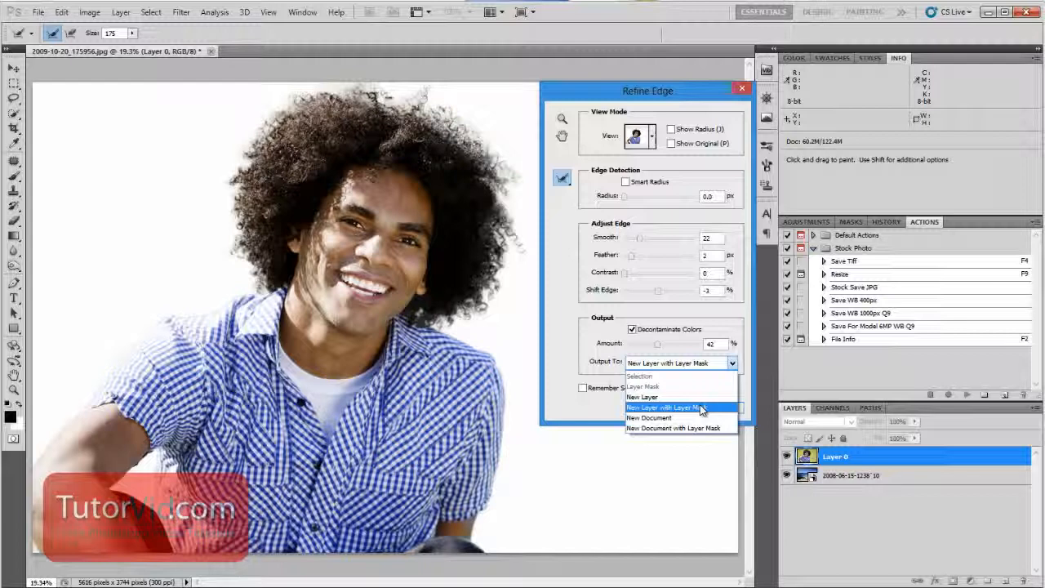
left_click(646, 408)
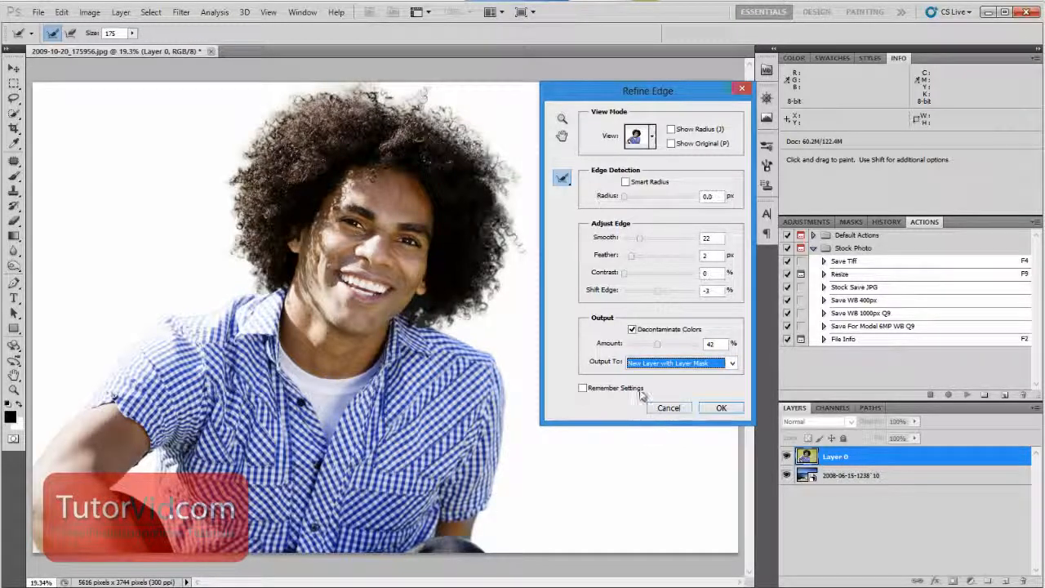
left_click(721, 408)
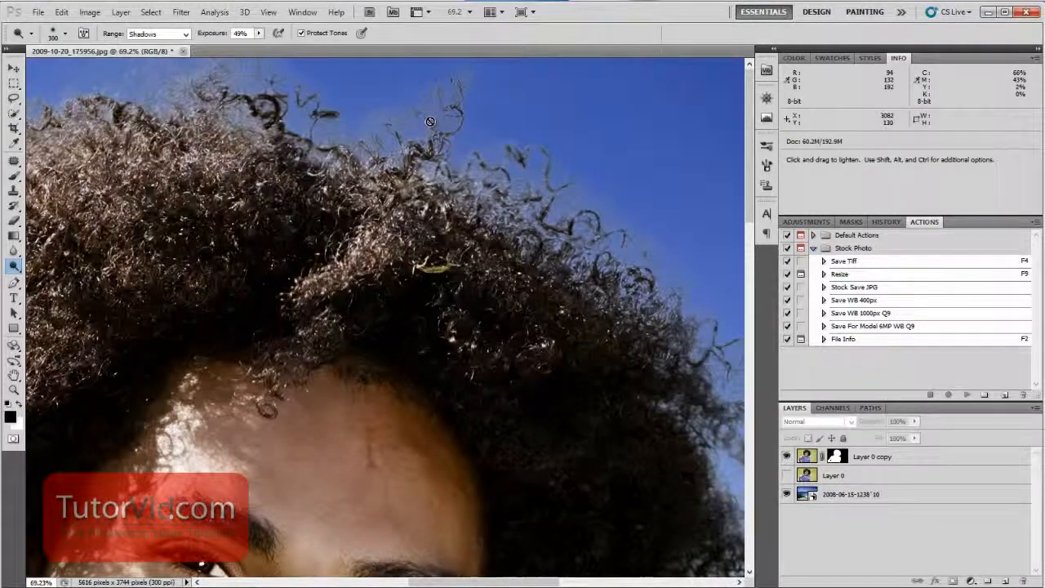
- Activate the Burn tool and target the layer mask of Layer 0 copy, checking the exposure and the Shadows range
left_click_drag(425, 125, 454, 168)
left_click_drag(615, 314, 423, 231)
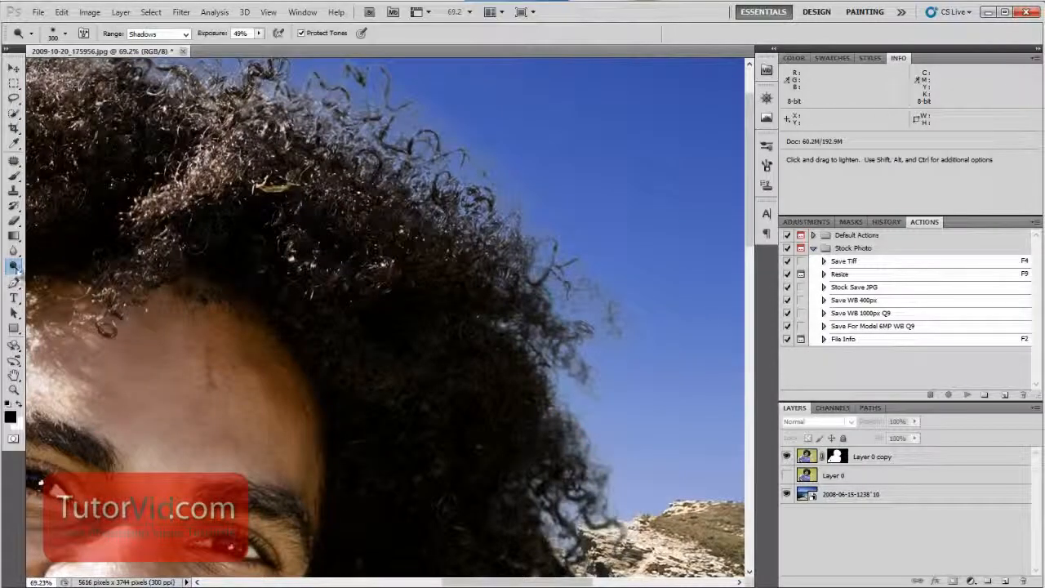
left_click(13, 269)
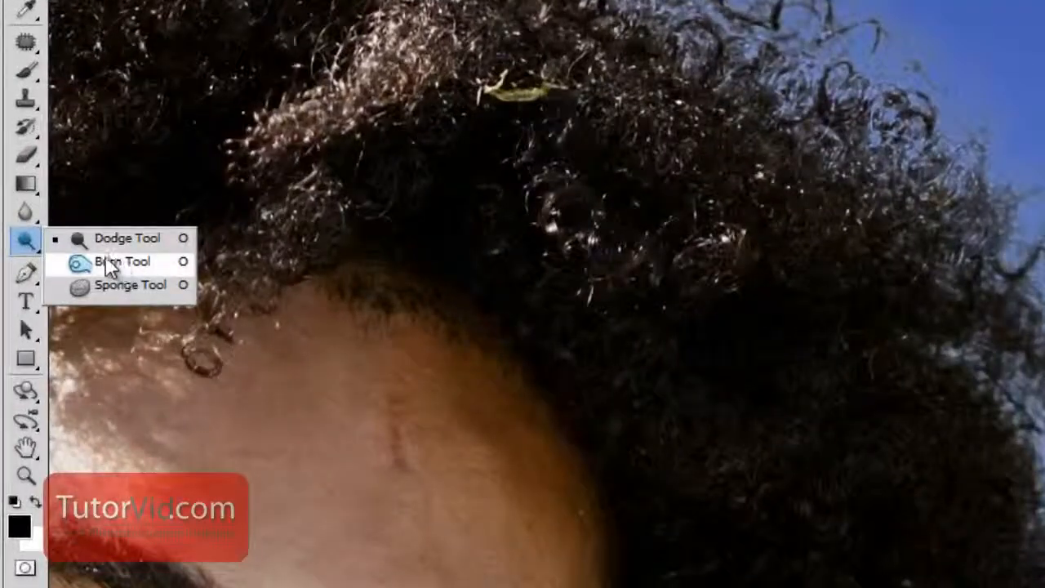
left_click(123, 261)
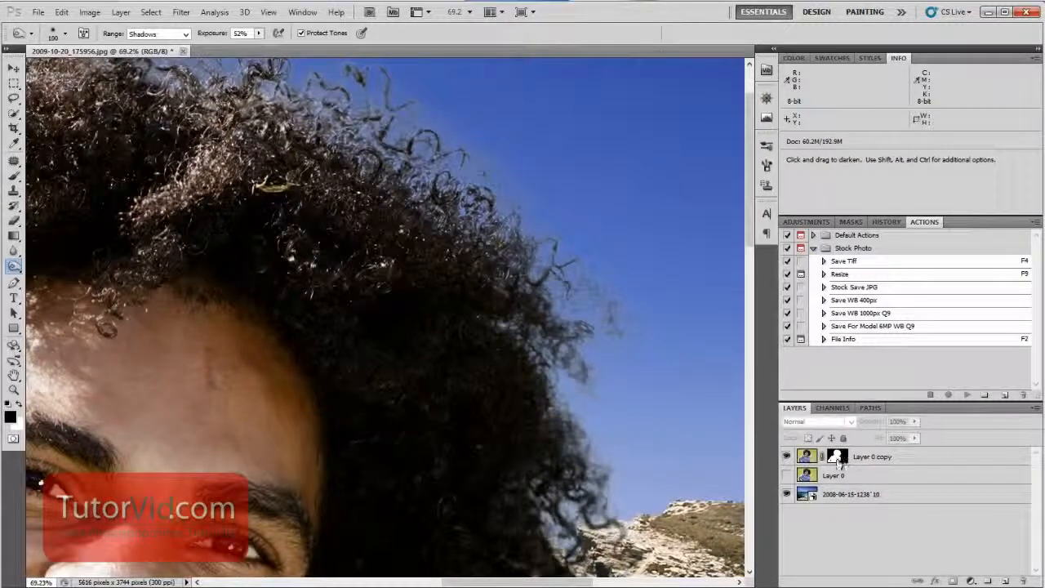
left_click(837, 456)
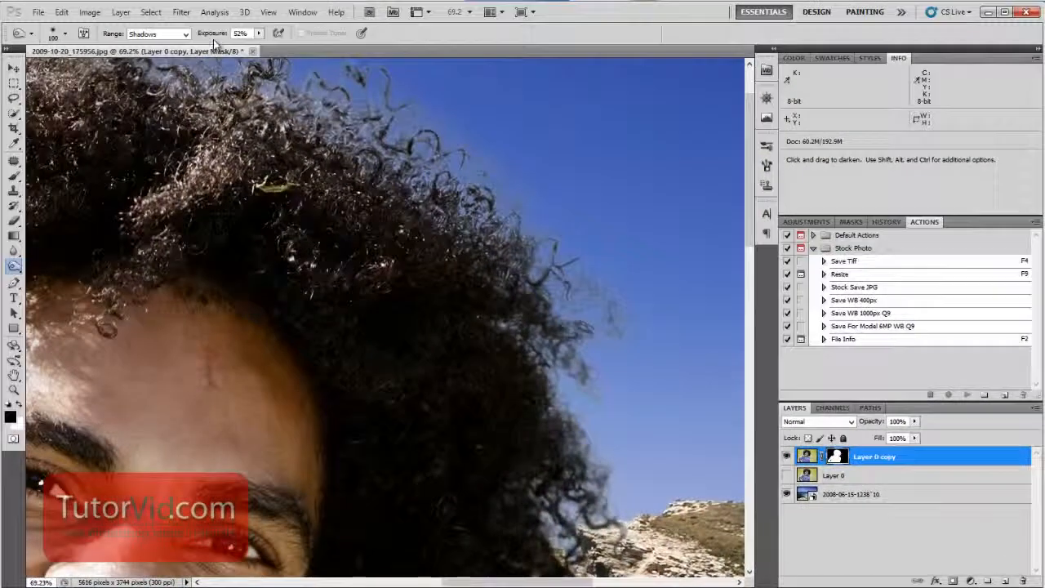
left_click(212, 34)
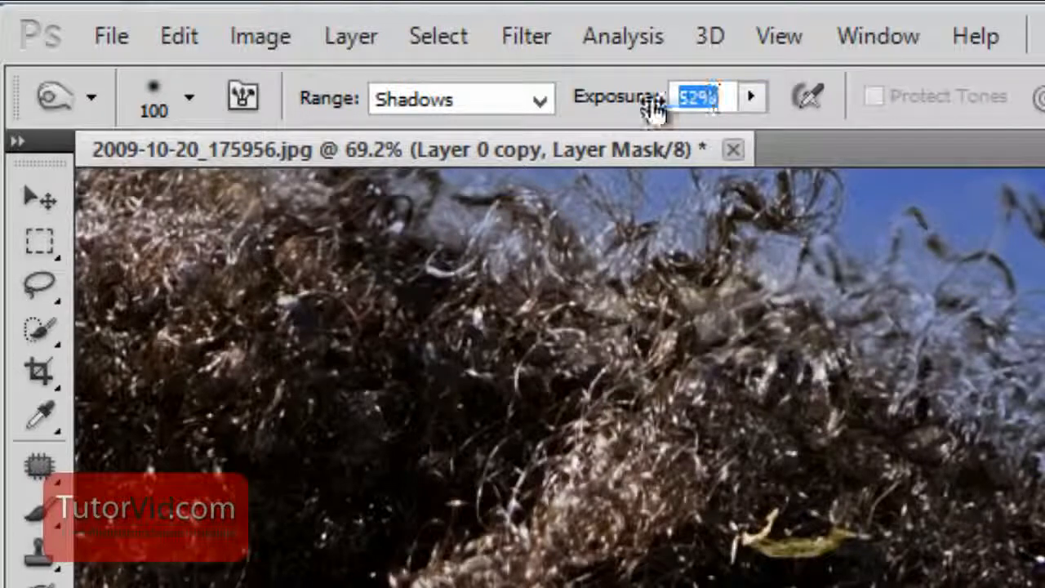
left_click(349, 98)
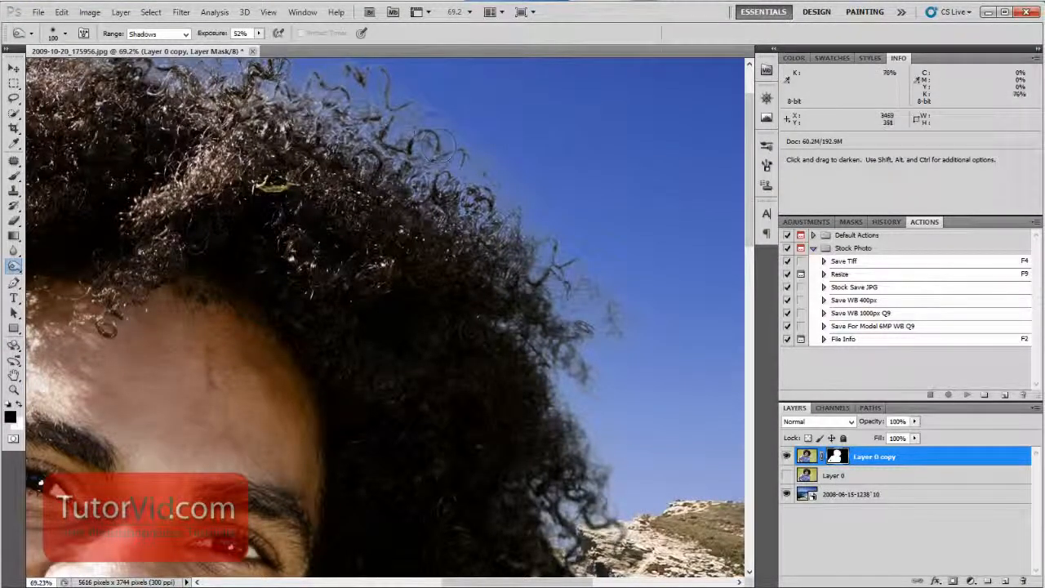
- Burn the layer mask at brush size 200 around the curls on the right and top of the hair to remove the halo
key("bracketright")
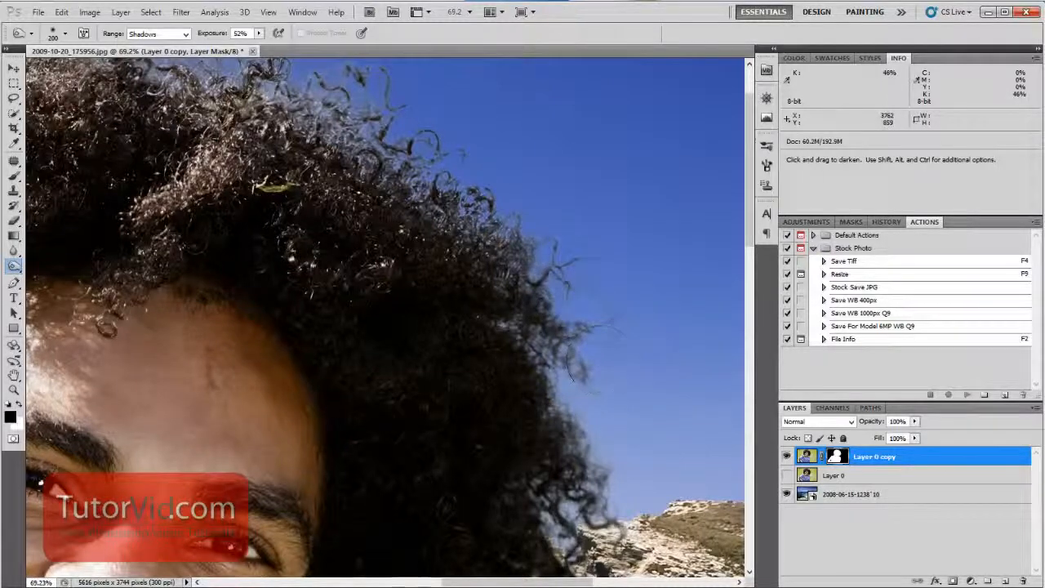
mouse_move(343, 155)
left_mouse_down()
mouse_move(667, 321)
mouse_move(549, 367)
left_mouse_up()
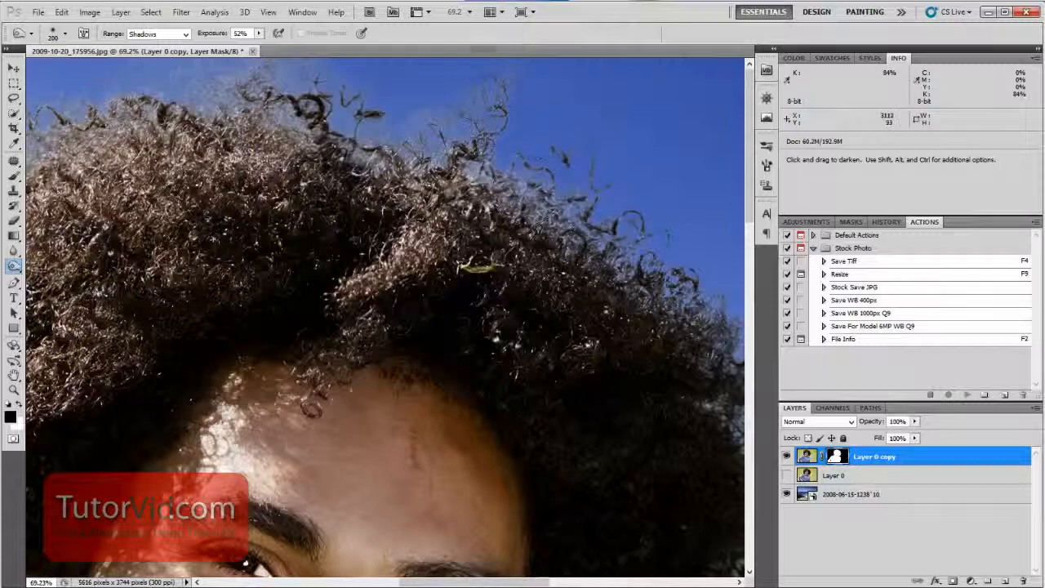
mouse_move(416, 137)
left_mouse_down()
mouse_move(489, 143)
mouse_move(456, 172)
left_mouse_up()
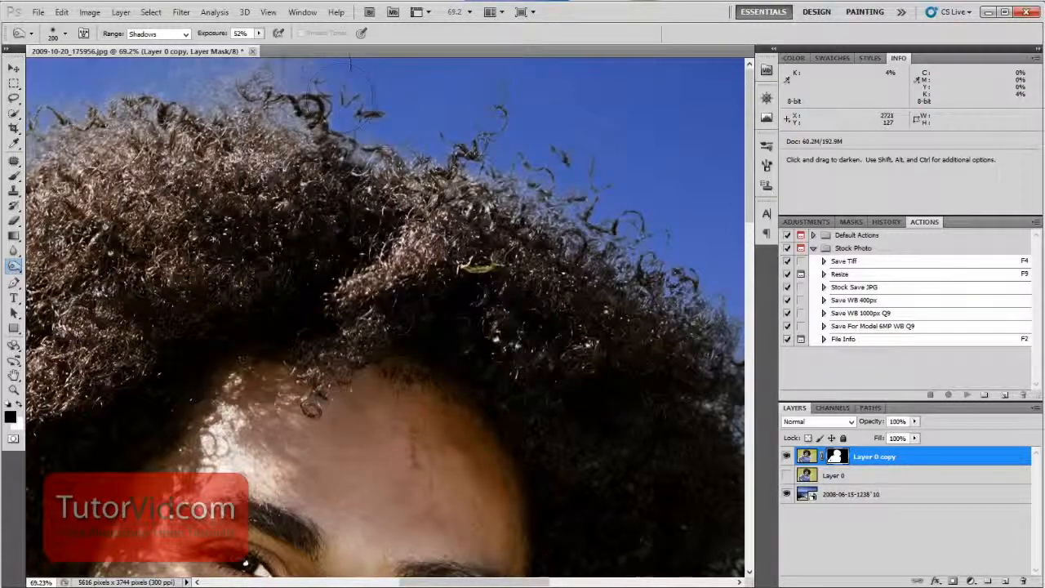
mouse_move(340, 97)
left_mouse_down()
mouse_move(271, 63)
mouse_move(194, 75)
mouse_move(237, 64)
mouse_move(298, 74)
mouse_move(231, 95)
left_mouse_up()
- Continue burning the mask's shadows around the upper-left and left hair edge, and check the cutout down to the sleeve
left_click_drag(247, 131, 630, 123)
mouse_move(508, 84)
left_mouse_down()
mouse_move(424, 95)
mouse_move(413, 80)
mouse_move(390, 161)
mouse_move(412, 143)
left_mouse_up()
left_click_drag(430, 93, 441, 95)
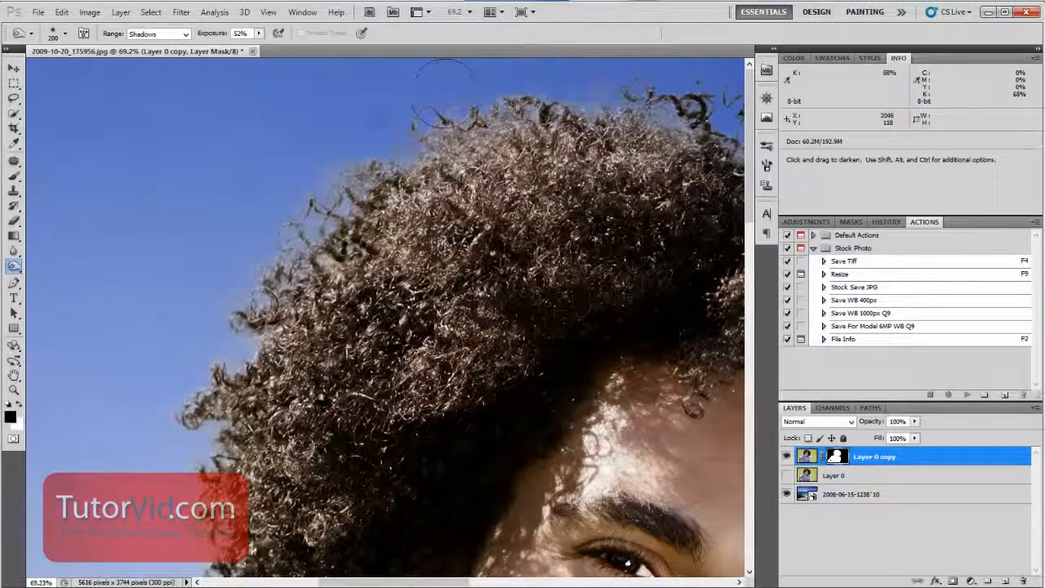
left_click_drag(594, 90, 601, 95)
mouse_move(458, 458)
left_mouse_down()
mouse_move(558, 338)
mouse_move(597, 201)
left_mouse_up()
left_click_drag(529, 310, 311, 308)
left_click_drag(129, 175, 120, 162)
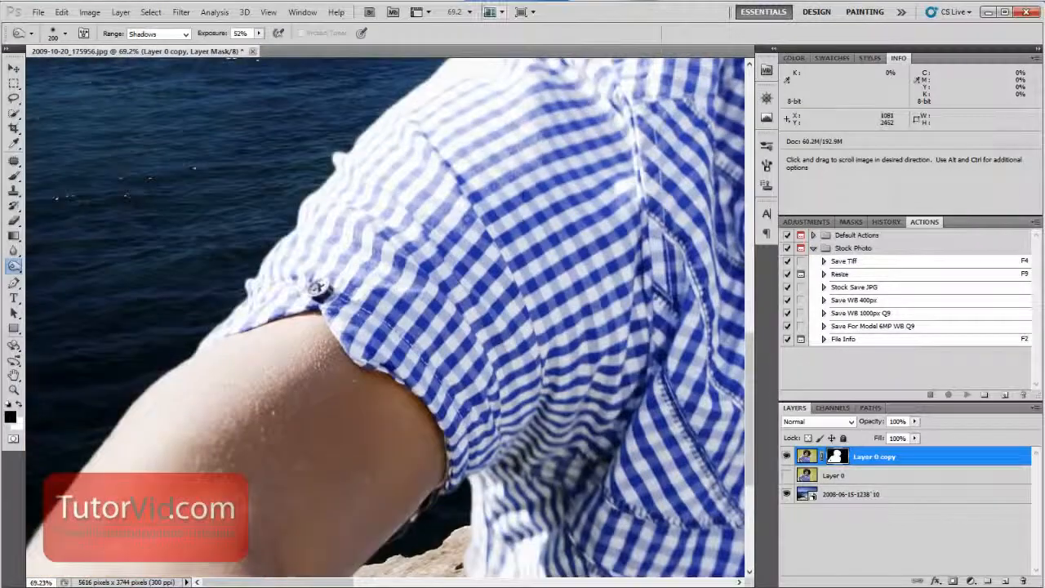
key("ctrl+0")
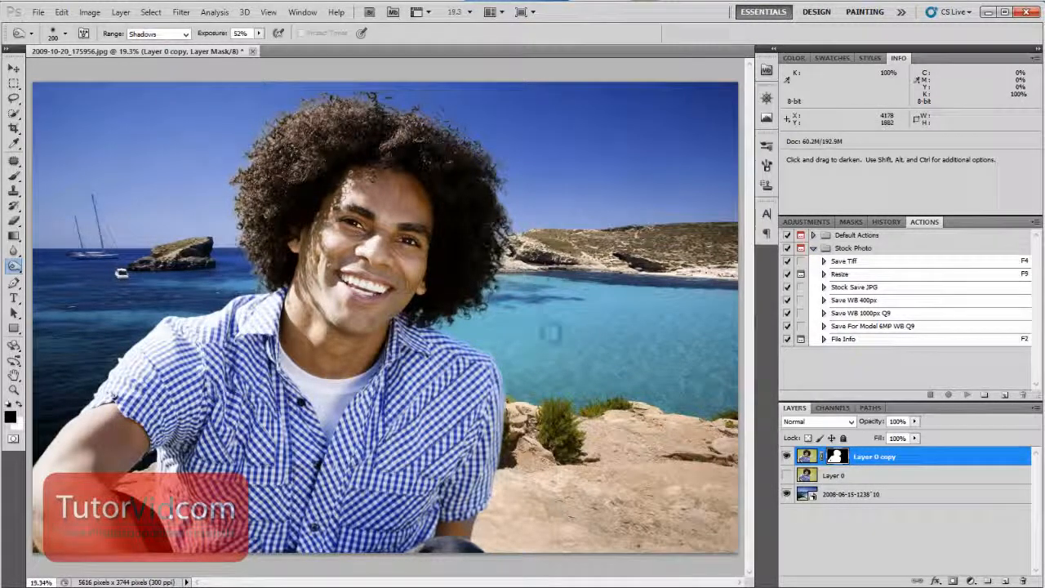
- Apply a Gaussian Blur to the coastal background layer, adjusting its radius to soften the scene behind the man
left_click(858, 500)
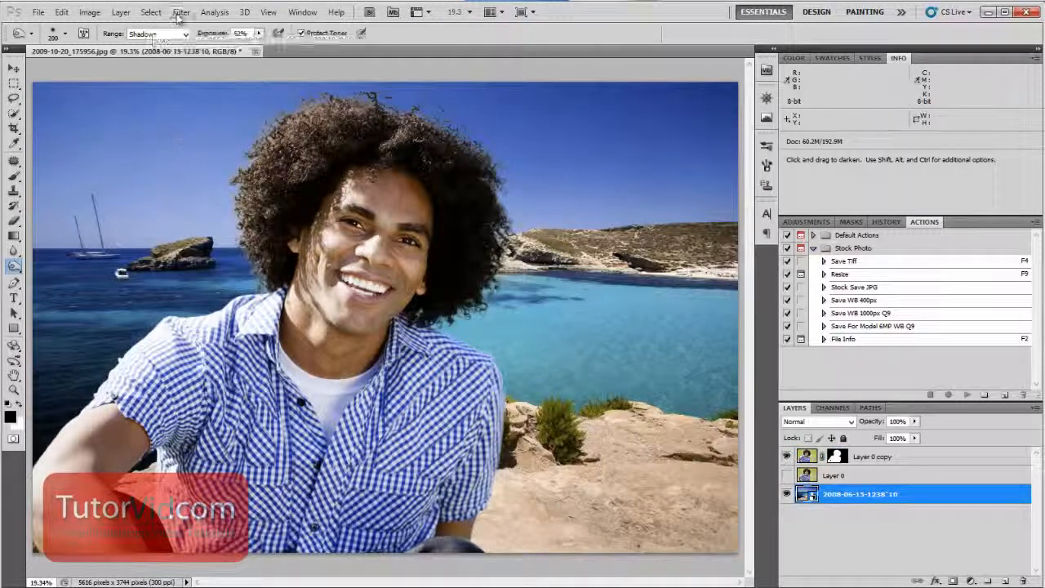
left_click(889, 549)
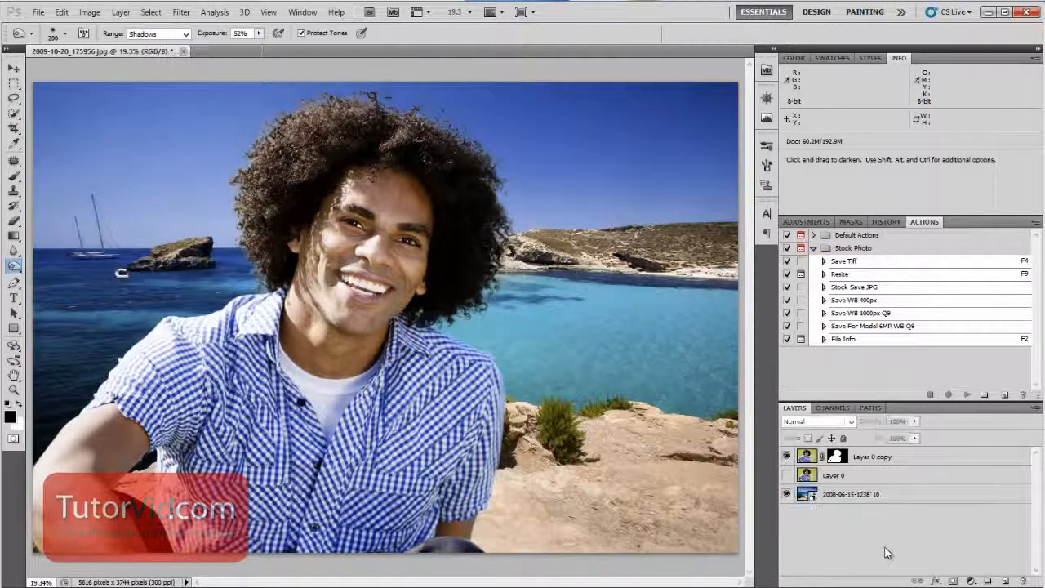
left_click(857, 499)
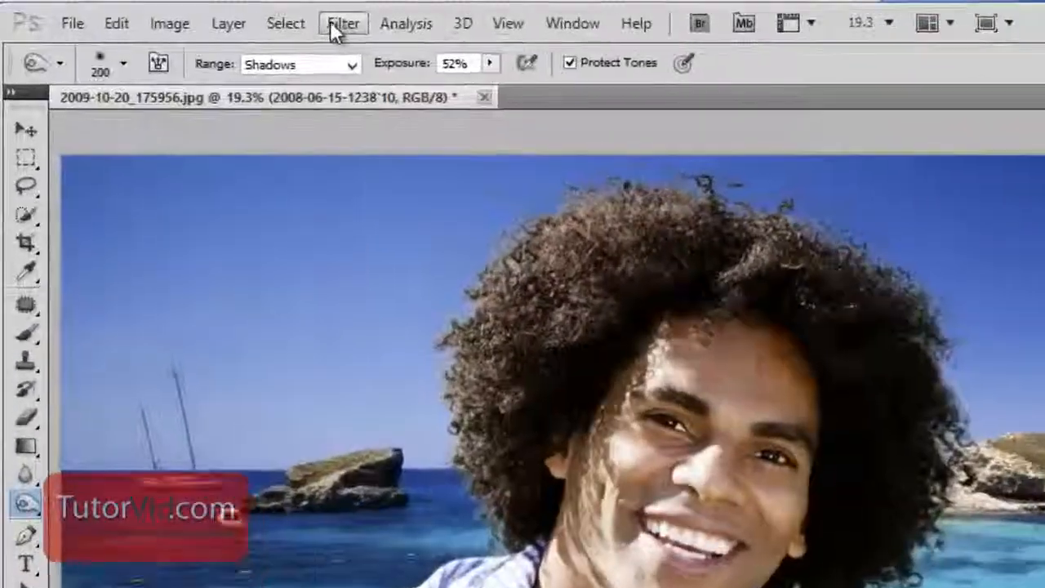
left_click(334, 23)
mouse_move(431, 253)
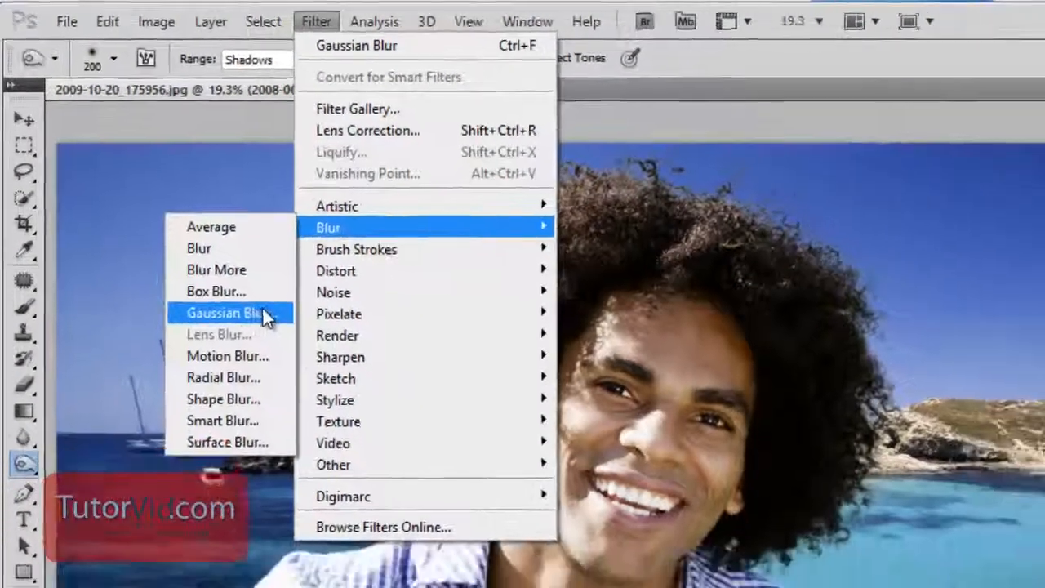
left_click(263, 314)
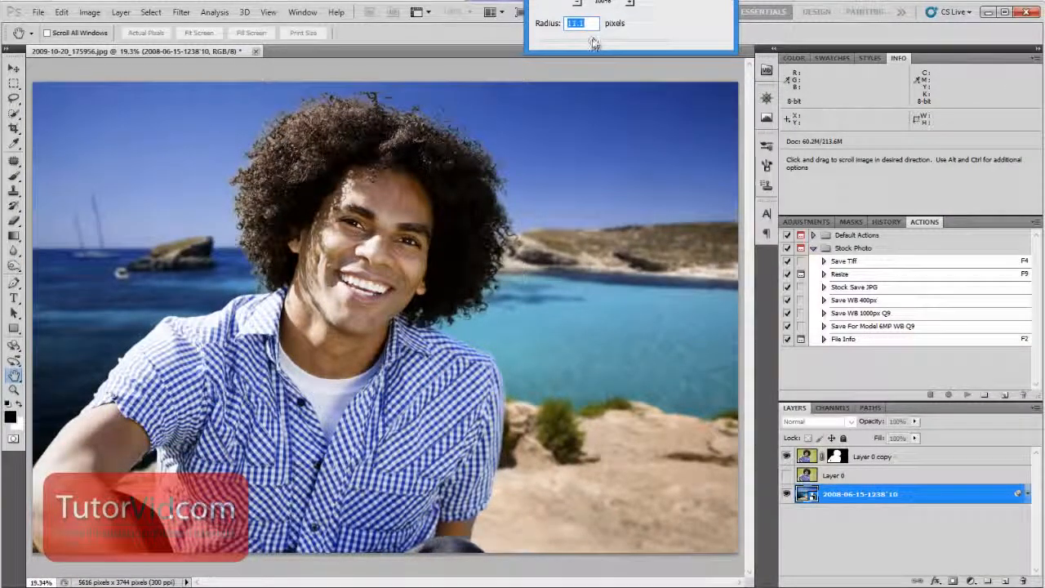
left_click_drag(592, 41, 597, 41)
key("Return")
key("o")
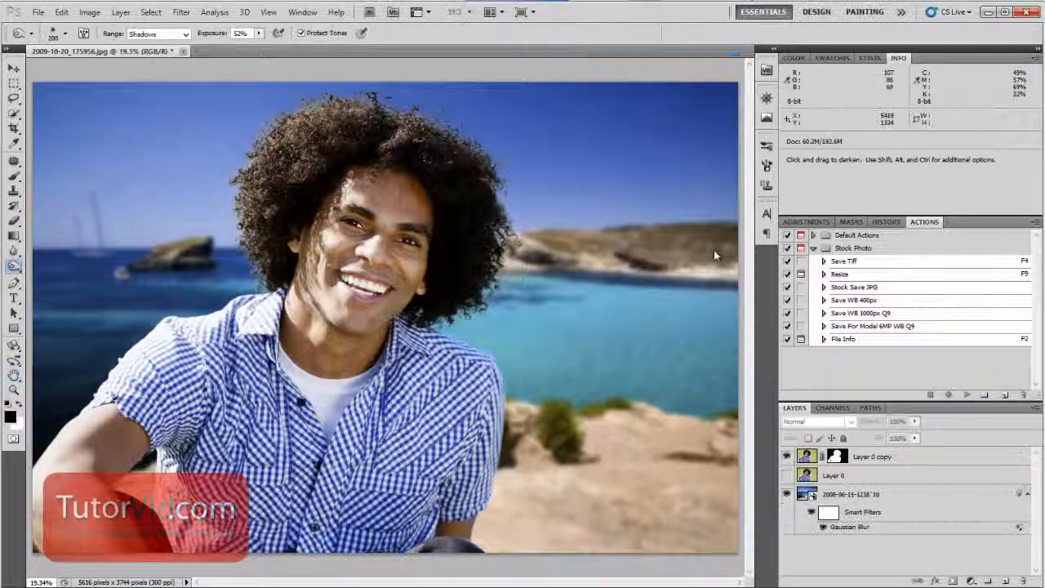
key("ctrl+minus")
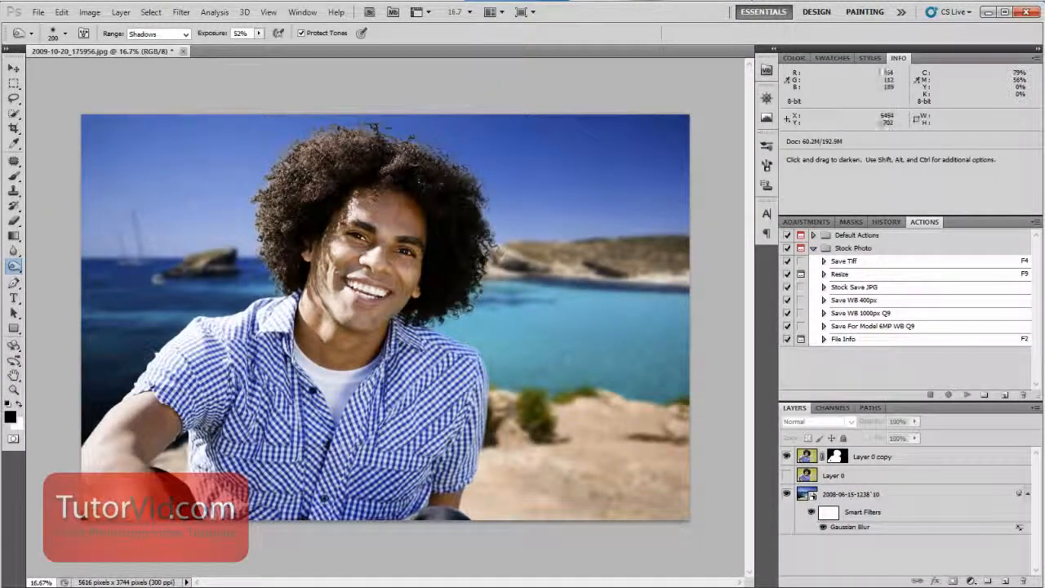